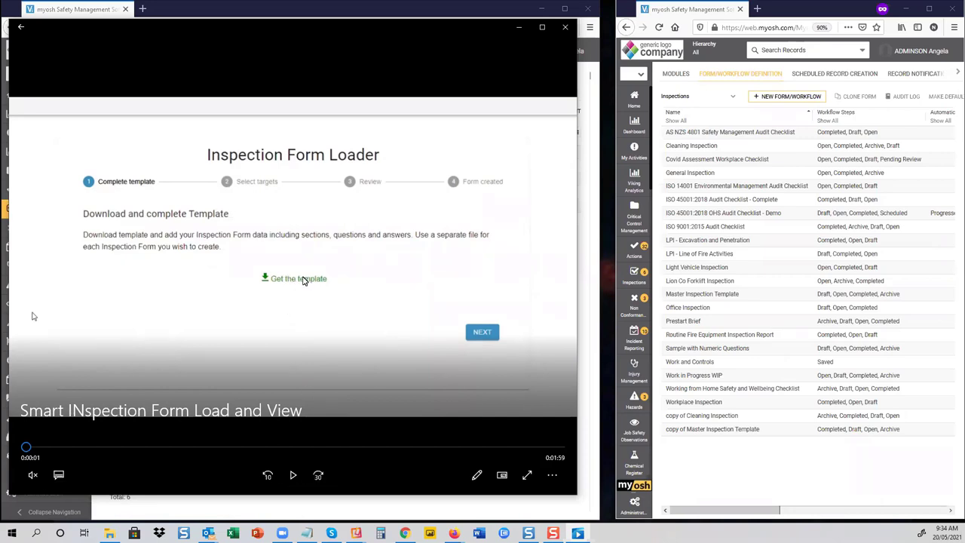
# Step: Play the Inspection Form Loader demo video up to the example questions spreadsheet and pause it there
pyautogui.click(293, 477)
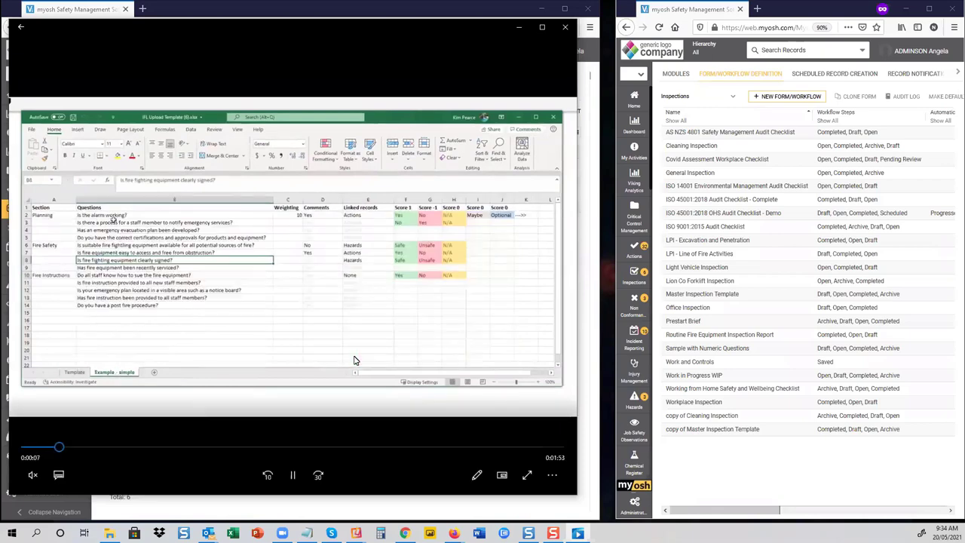
pyautogui.click(293, 481)
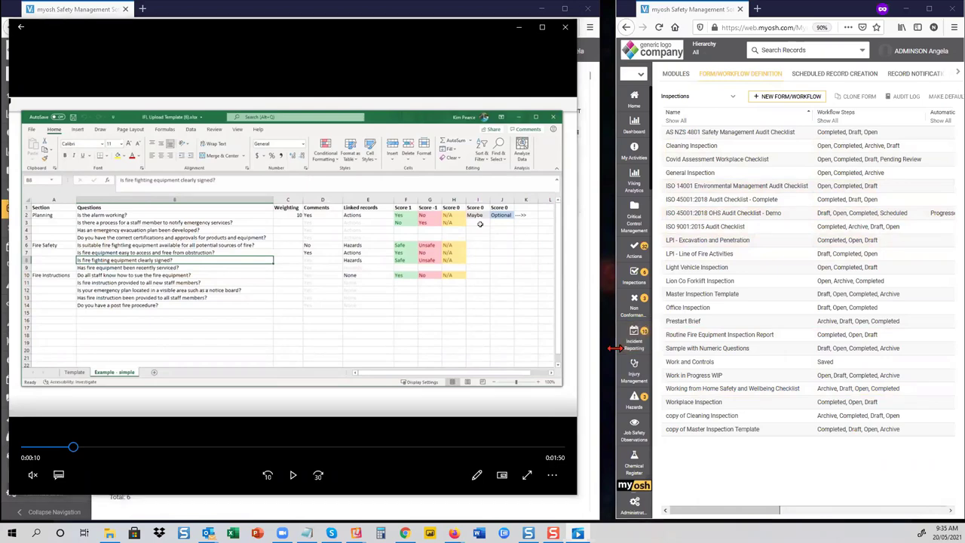
# Step: Widen the form definition window, examine the sections of the "copy of Master Inspection Template" form, and close the editor without saving
pyautogui.moveTo(615, 348); pyautogui.dragTo(436, 352)
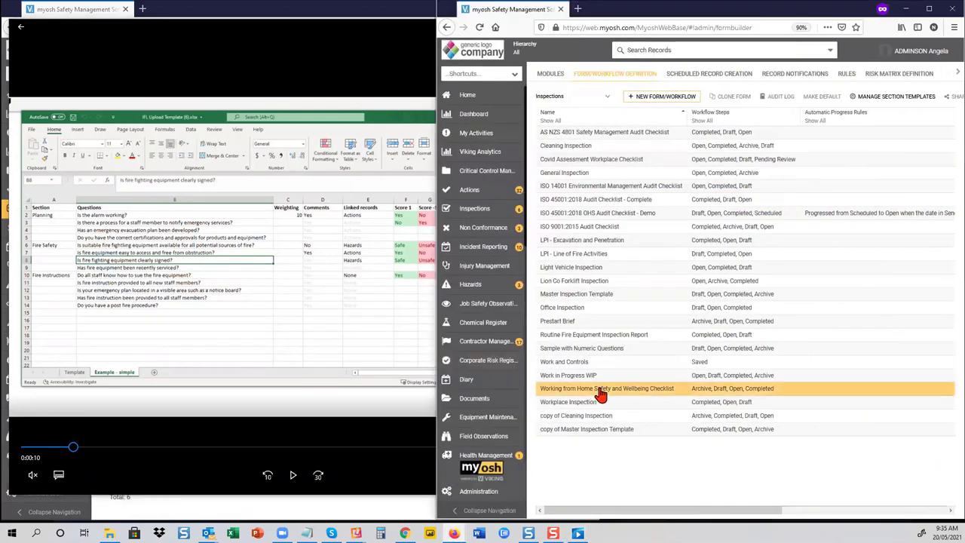
pyautogui.click(593, 299)
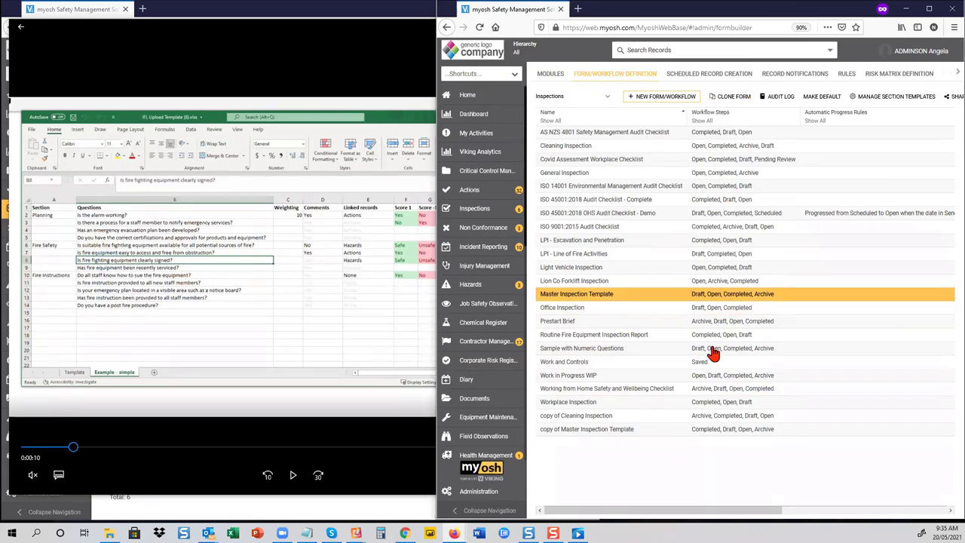
pyautogui.doubleClick(581, 434)
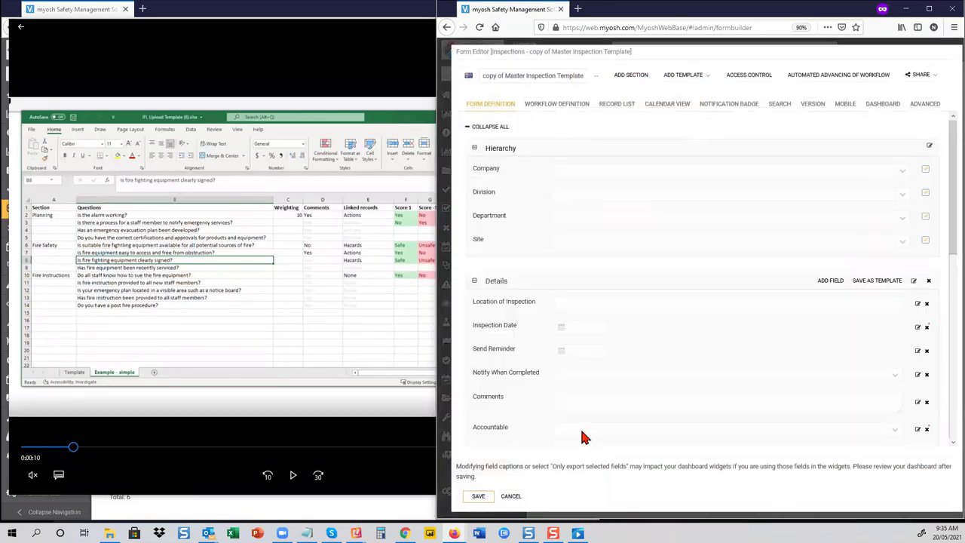
pyautogui.click(474, 148)
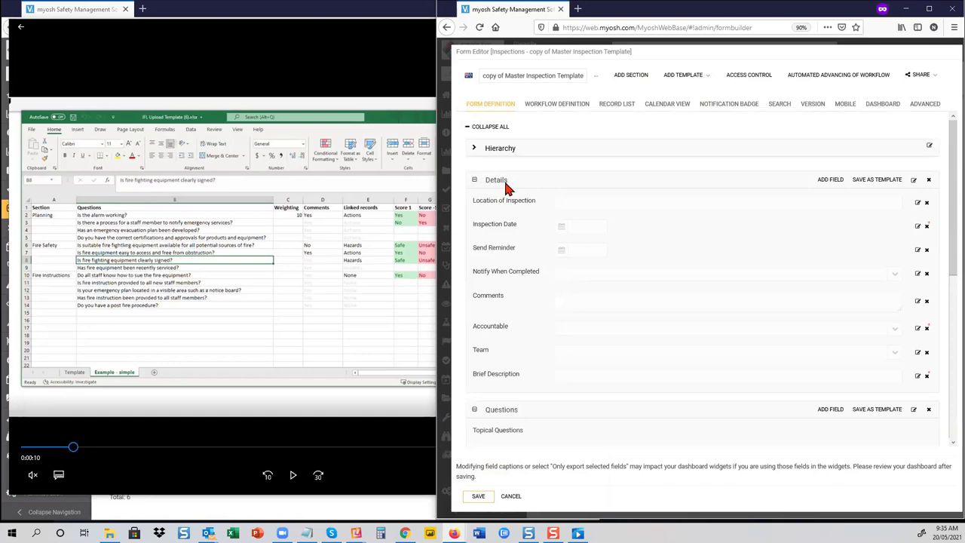
pyautogui.scroll(-1, 559, 341)
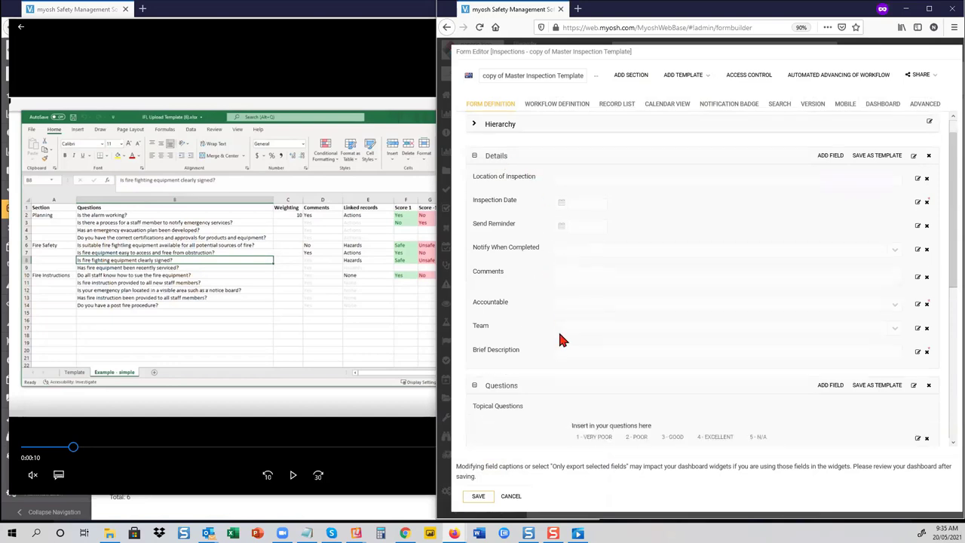
pyautogui.scroll(-4, 559, 341)
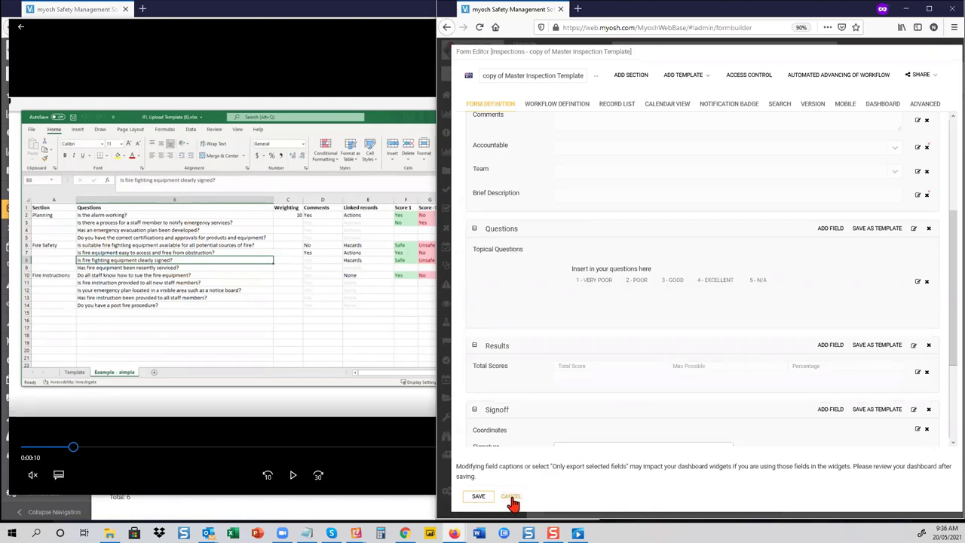
pyautogui.click(489, 492)
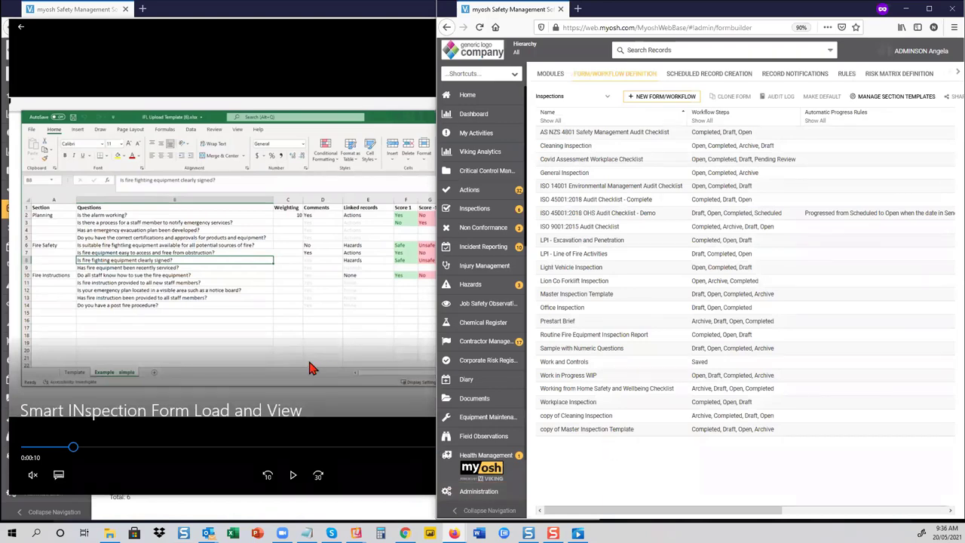
# Step: Narrow the form definition window again and play the video up to the Select targets stage with Master Inspection Template chosen, pausing it there
pyautogui.moveTo(436, 454); pyautogui.dragTo(606, 454)
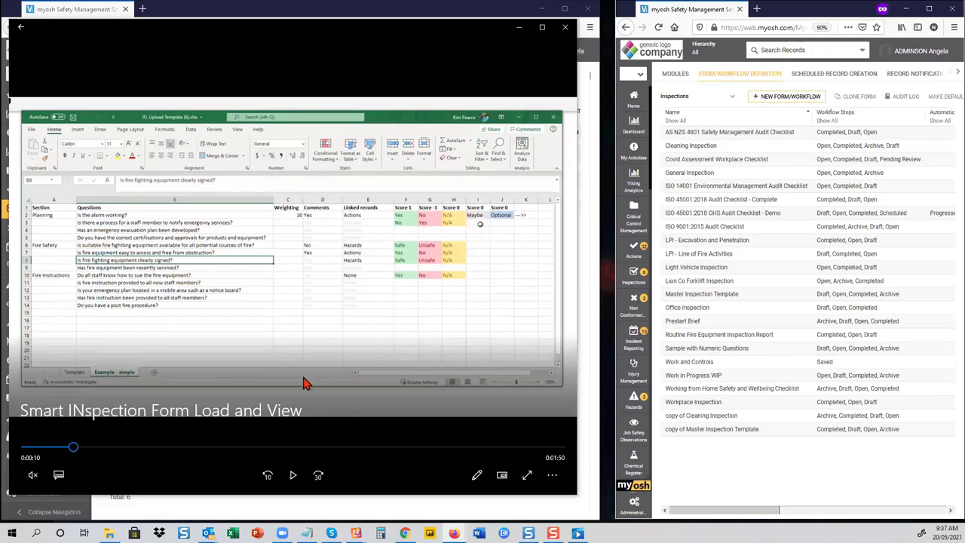
pyautogui.click(292, 475)
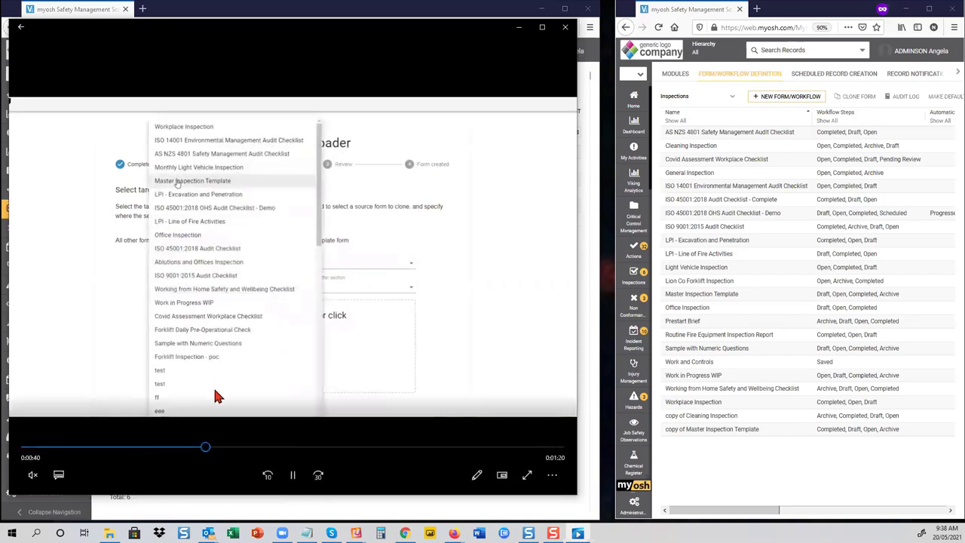
pyautogui.click(293, 476)
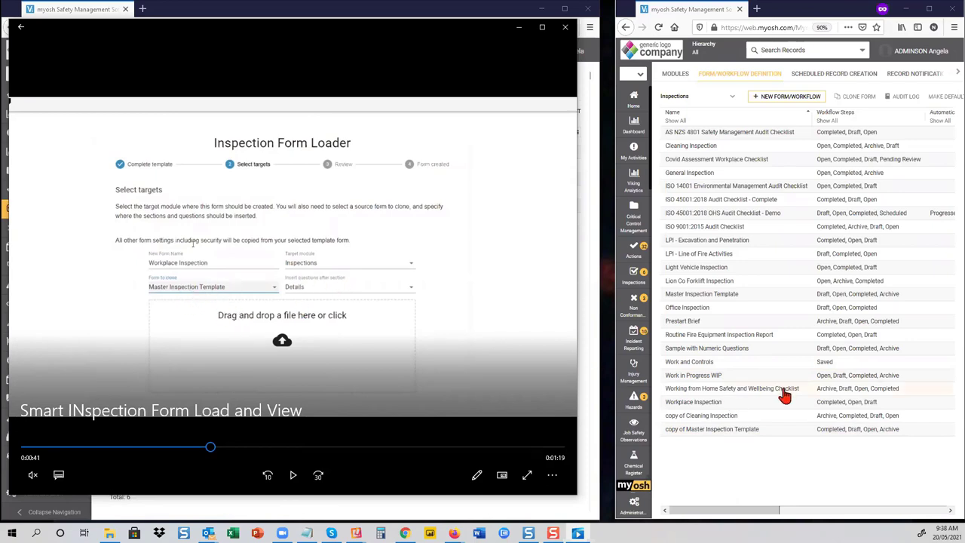
# Step: Open the Master Inspection Template form, collapse its Details section to examine the Questions section, and close the editor without saving
pyautogui.click(717, 301)
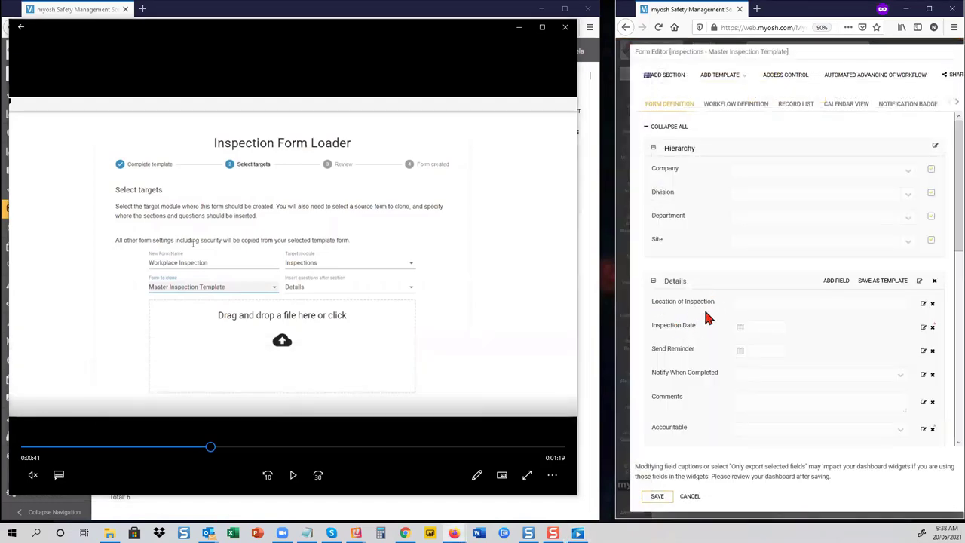
pyautogui.click(653, 285)
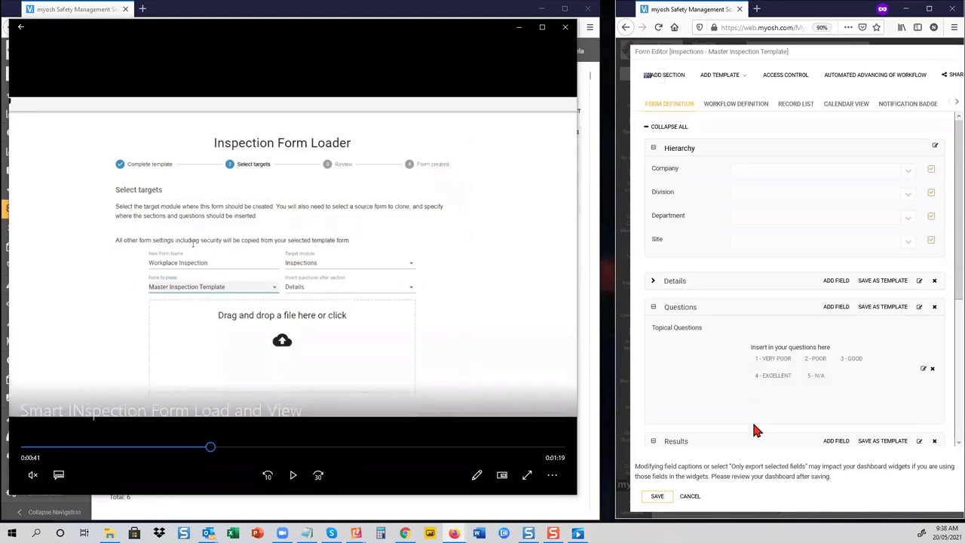
pyautogui.click(694, 505)
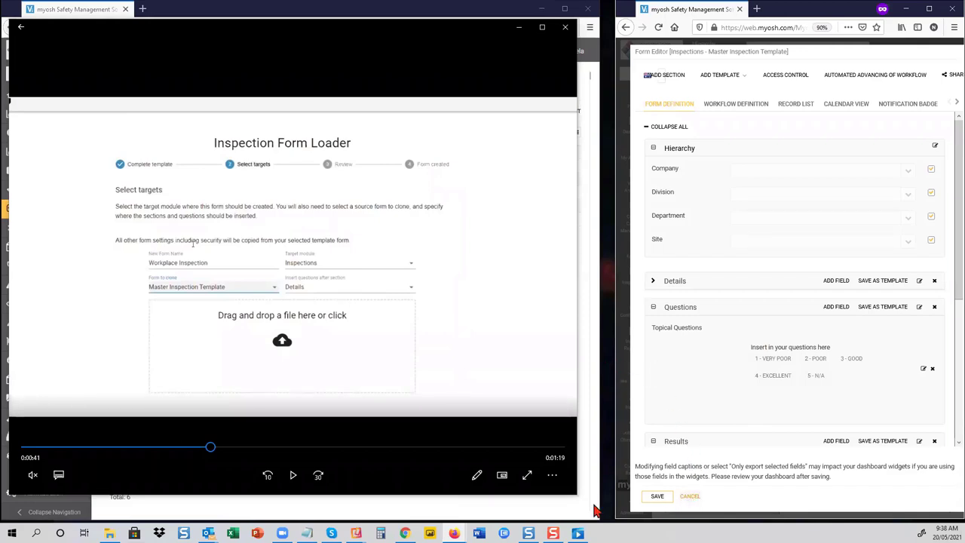
# Step: Resume the video through the Review stage and the new Workplace Inspection record, pausing it at the Fire Safety questions
pyautogui.click(294, 485)
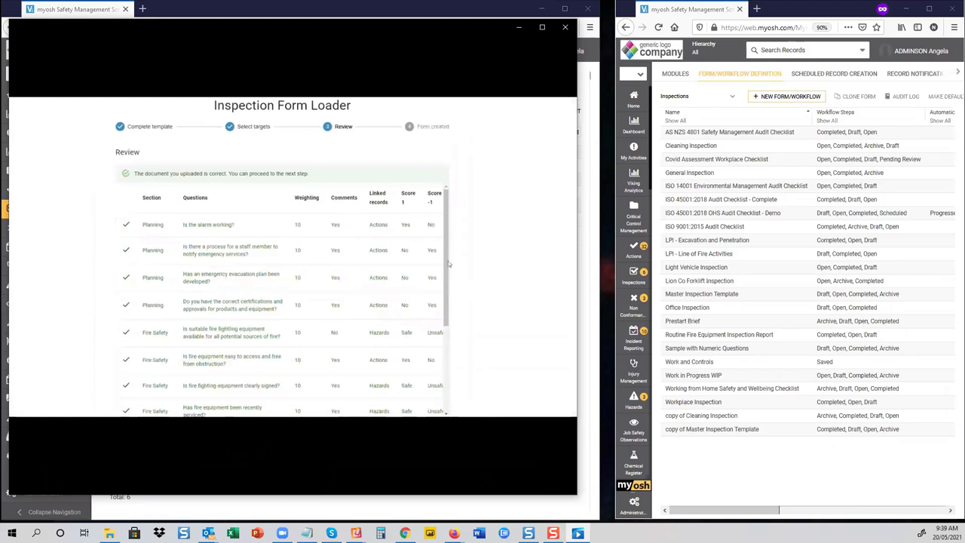
pyautogui.moveTo(285, 334)
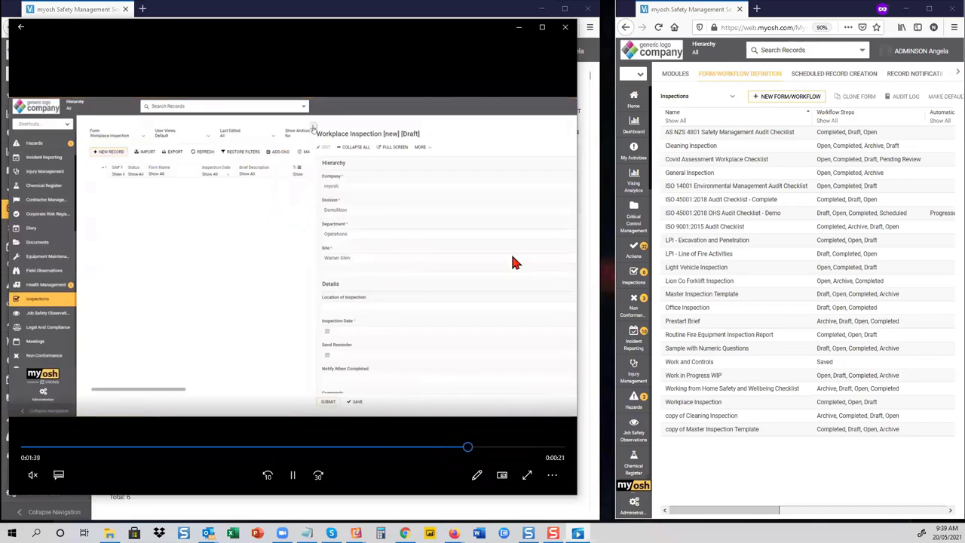
pyautogui.click(706, 295)
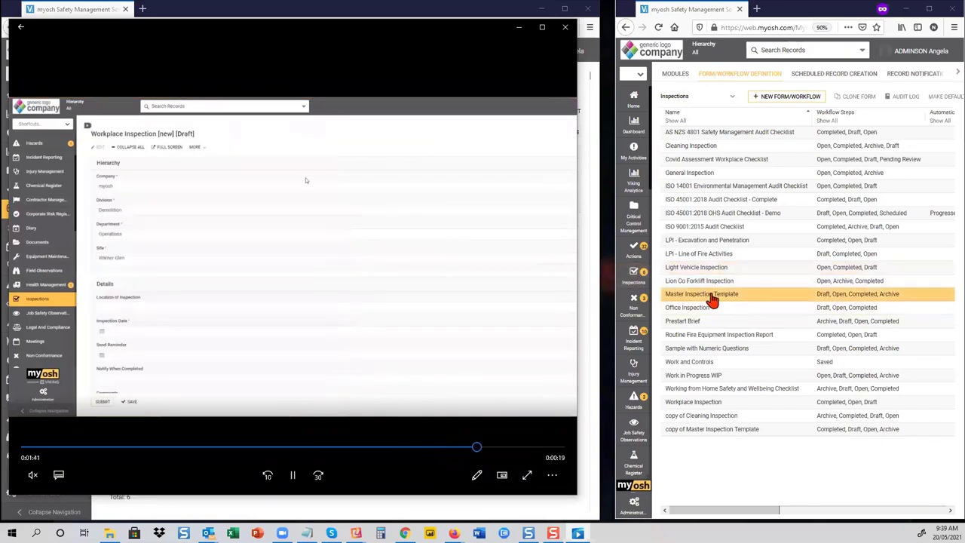
pyautogui.click(716, 187)
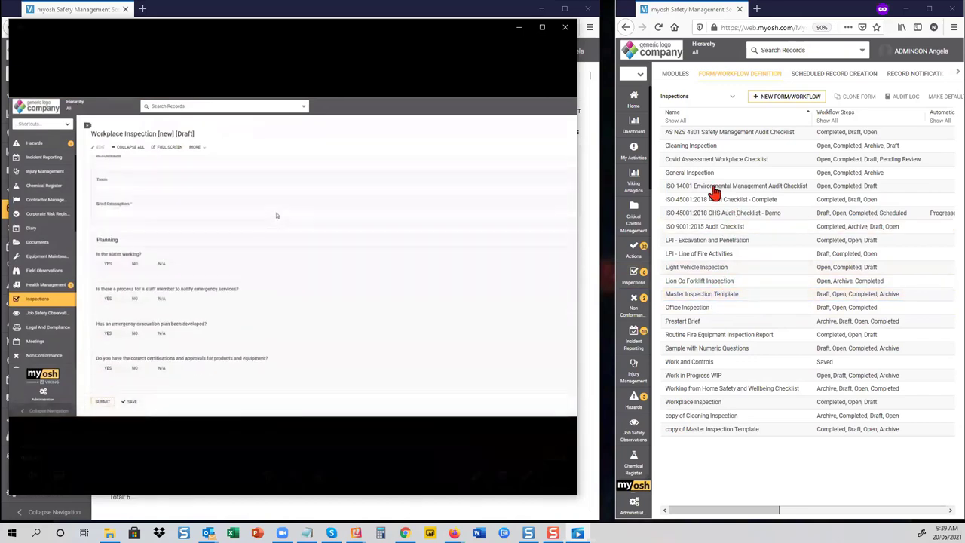
pyautogui.click(780, 283)
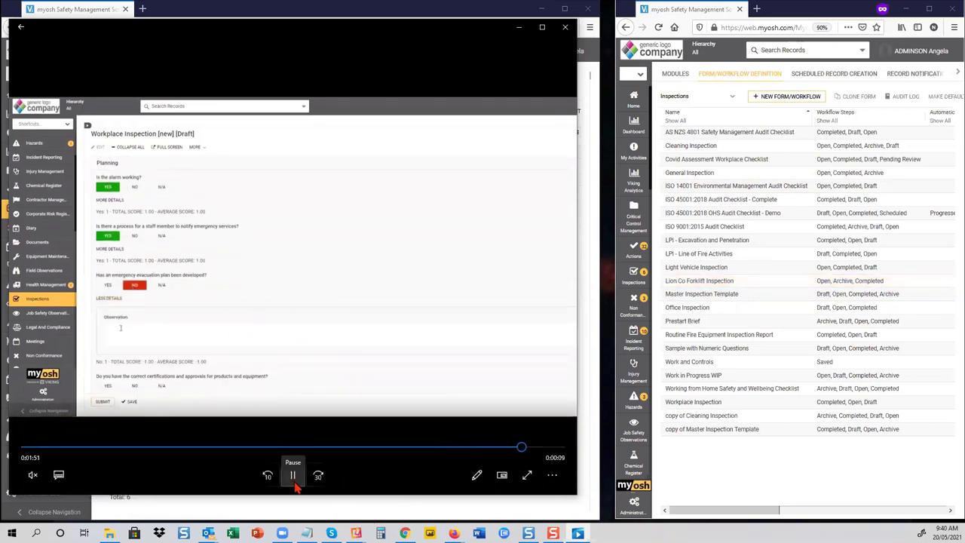
pyautogui.click(299, 482)
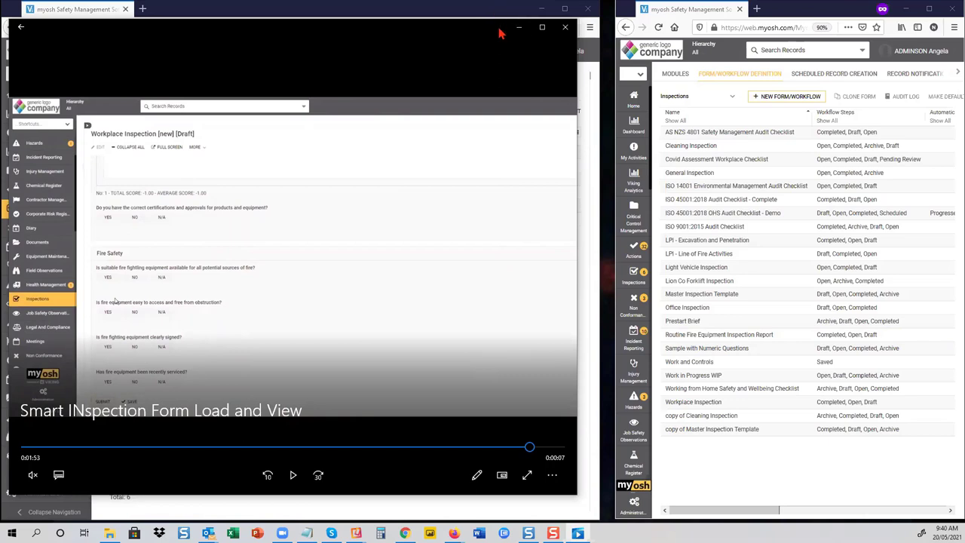
# Step: Move the video player out of the way and switch to the Chrome window showing the COVID19 Cleaning Checklist inspections
pyautogui.moveTo(501, 34); pyautogui.dragTo(500, 57)
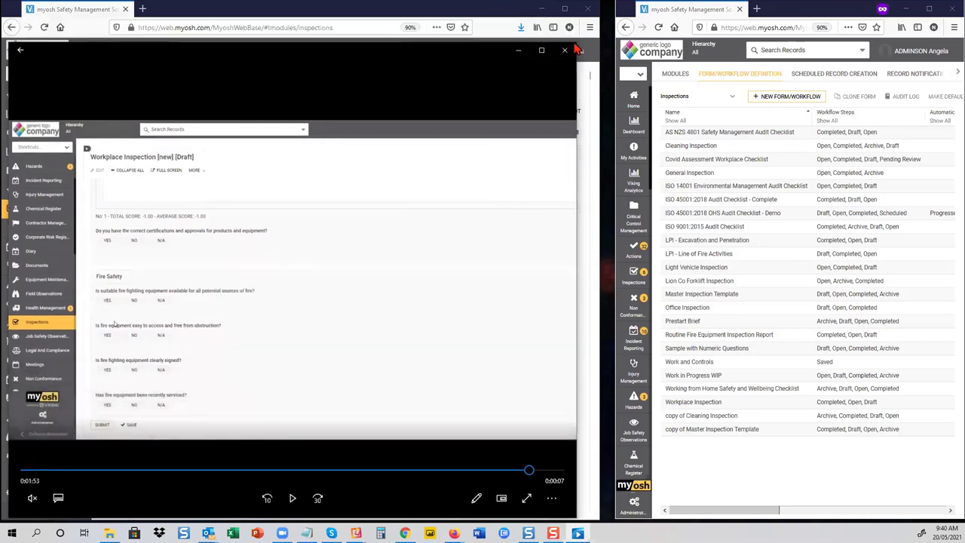
pyautogui.moveTo(578, 43); pyautogui.dragTo(339, 186)
pyautogui.click(417, 193)
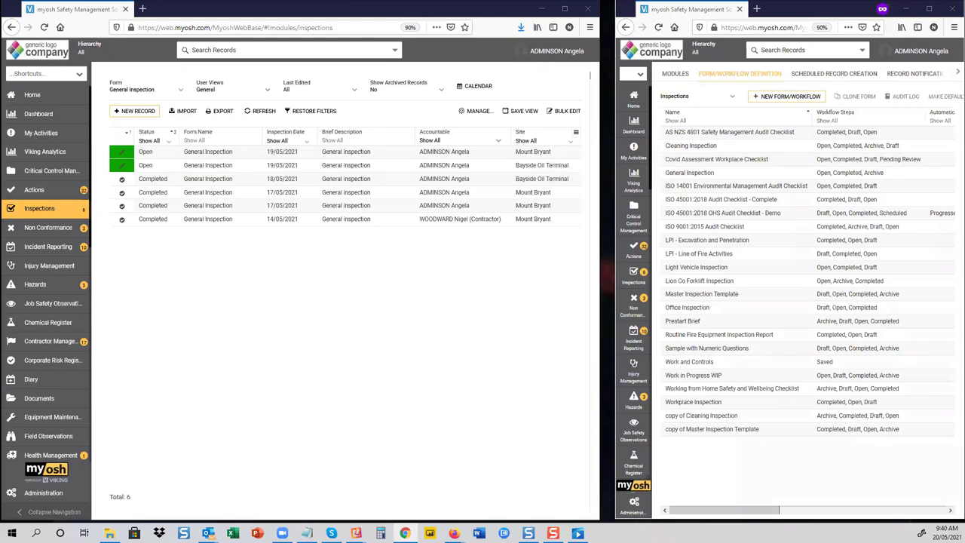
pyautogui.hotkey('alt', 'Tab')
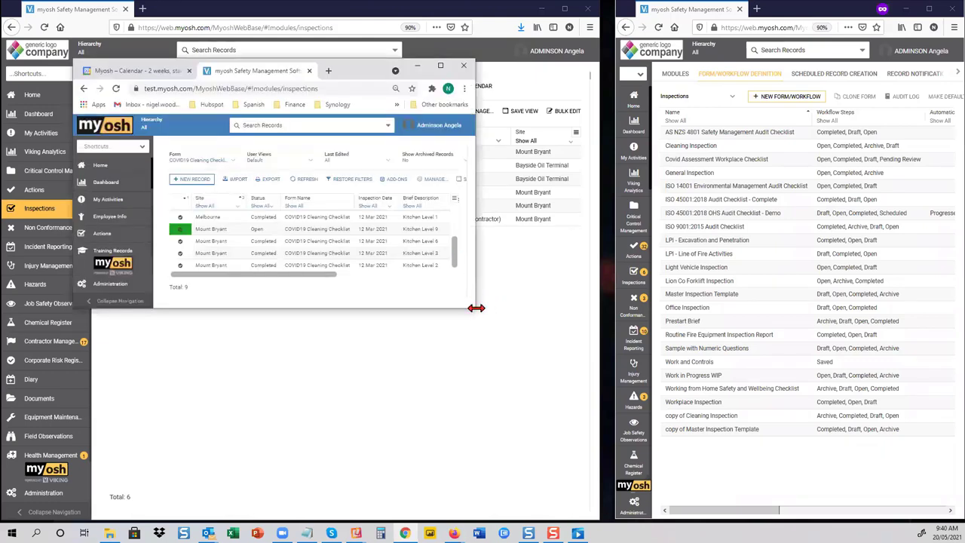
# Step: Enlarge the Chrome window in width and height until the inspection list and its Accountable column fit
pyautogui.moveTo(476, 307); pyautogui.dragTo(573, 308)
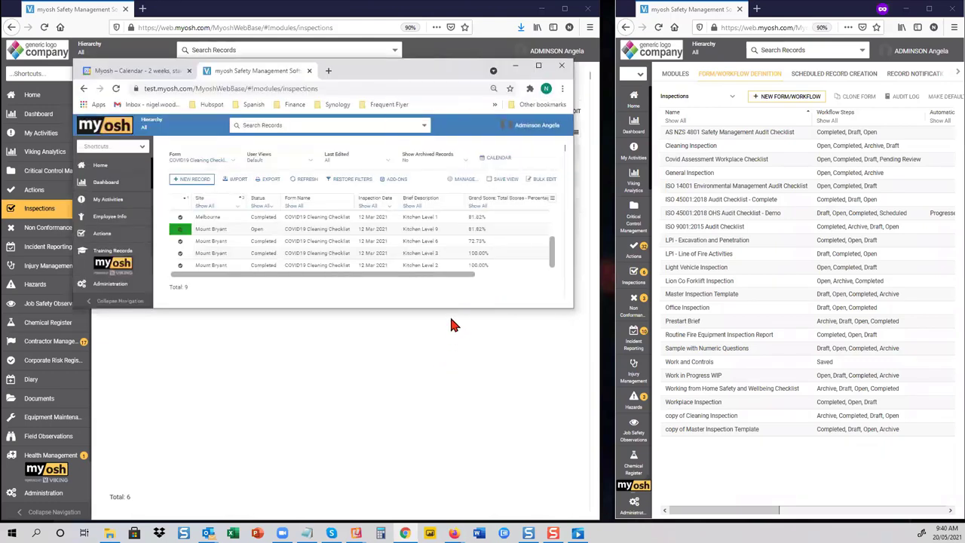
pyautogui.moveTo(450, 309); pyautogui.dragTo(450, 475)
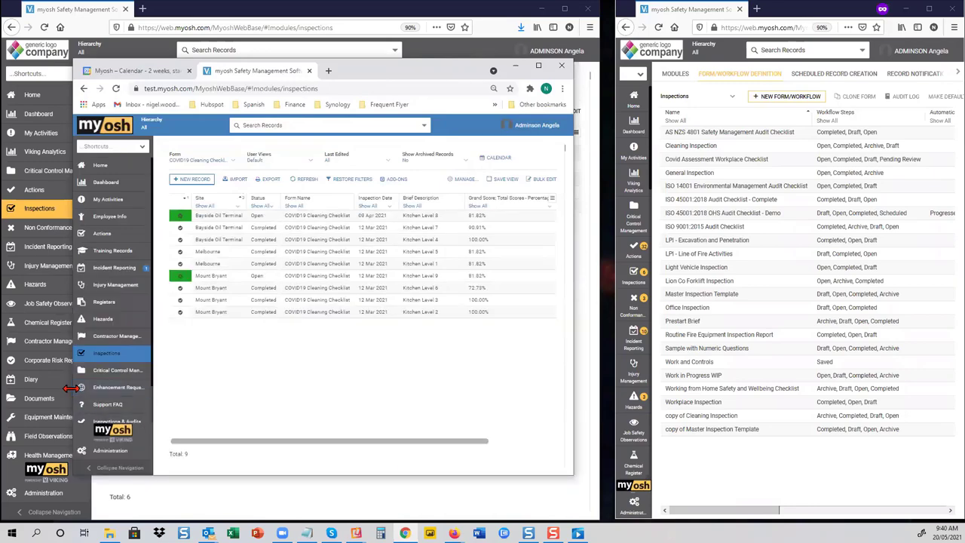
pyautogui.moveTo(70, 389); pyautogui.dragTo(5, 382)
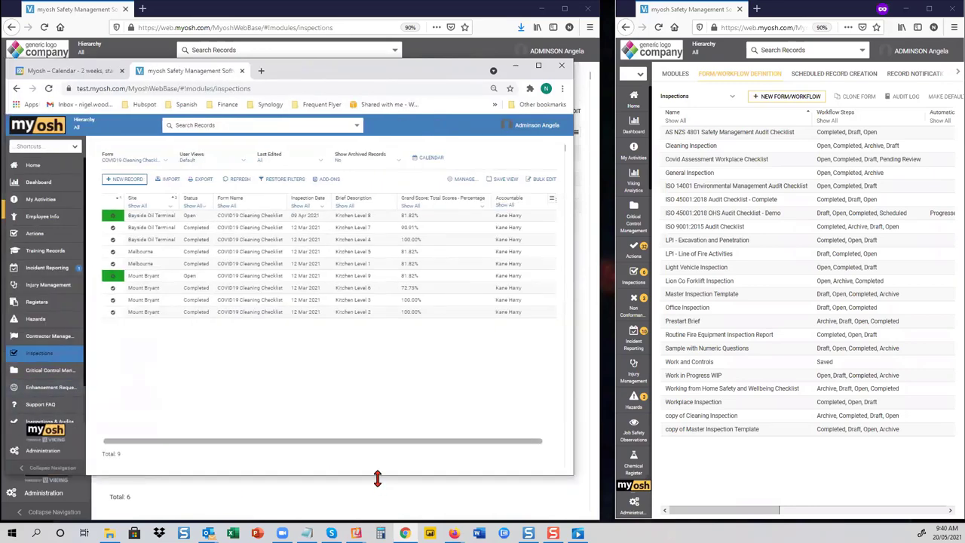
pyautogui.moveTo(377, 477); pyautogui.dragTo(377, 503)
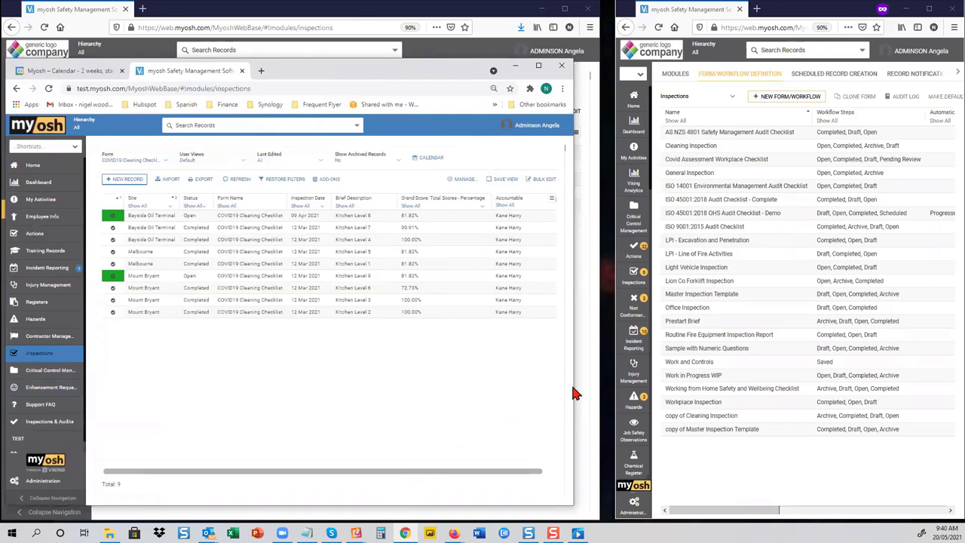
pyautogui.moveTo(574, 387); pyautogui.dragTo(594, 388)
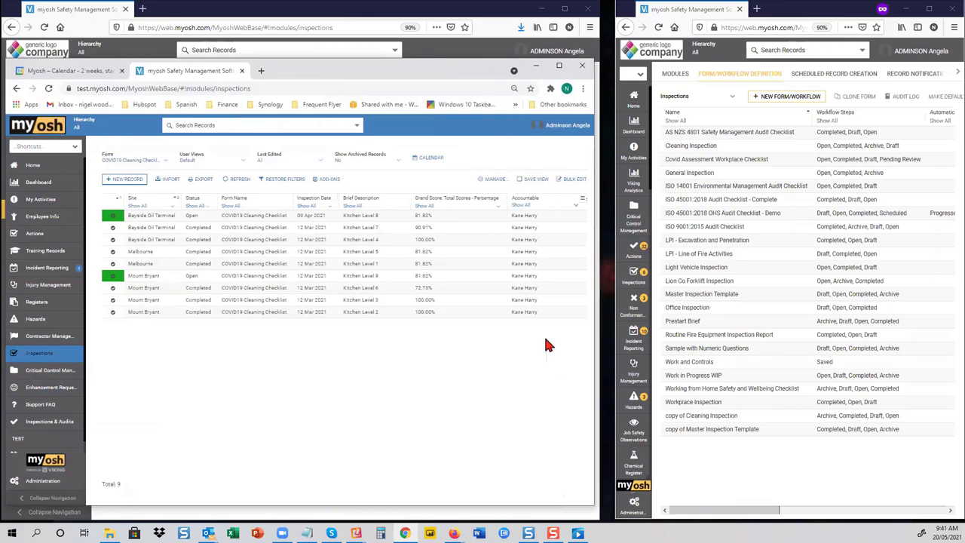
# Step: Launch the Xporter add-on for the listed inspection records and export them as PDFs with attachments included and linked records left out
pyautogui.click(334, 184)
pyautogui.click(333, 197)
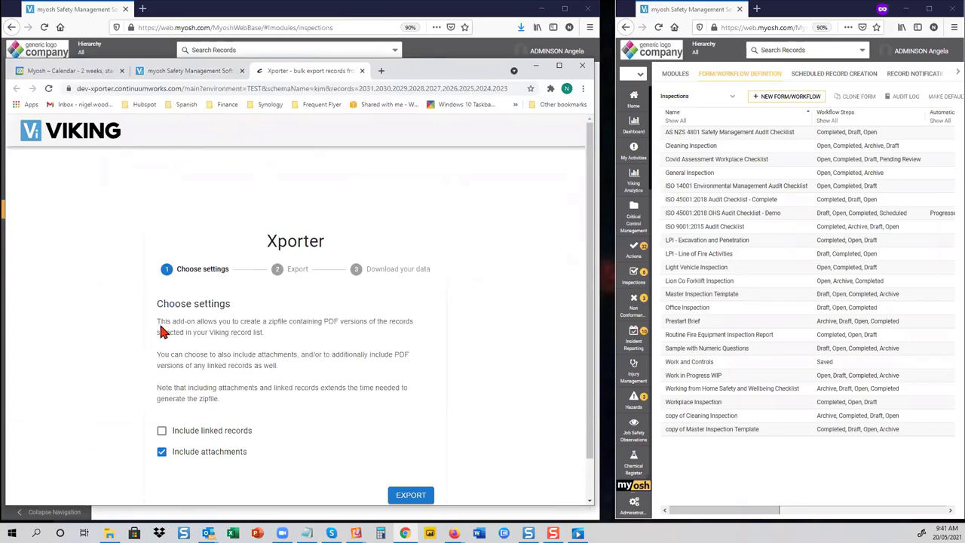
pyautogui.moveTo(160, 321); pyautogui.dragTo(283, 322)
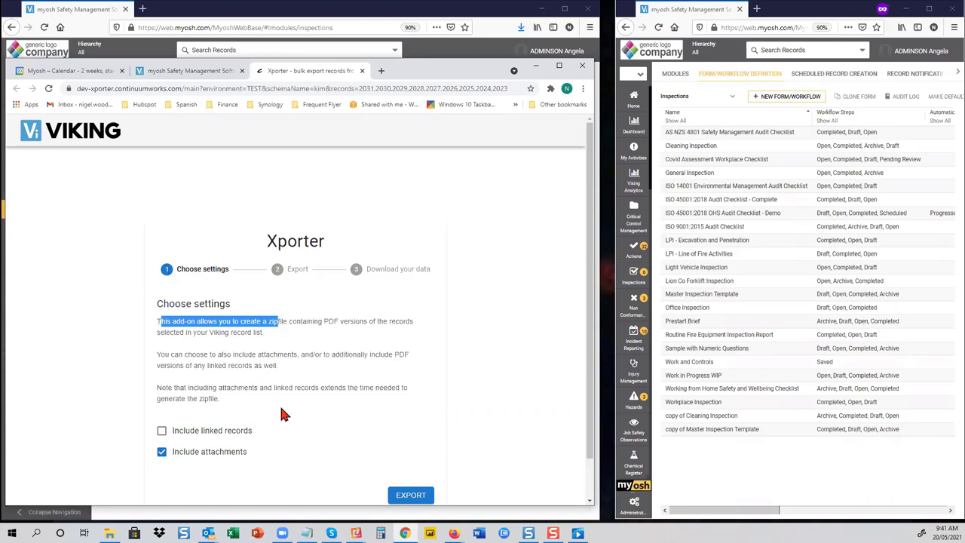
pyautogui.click(408, 497)
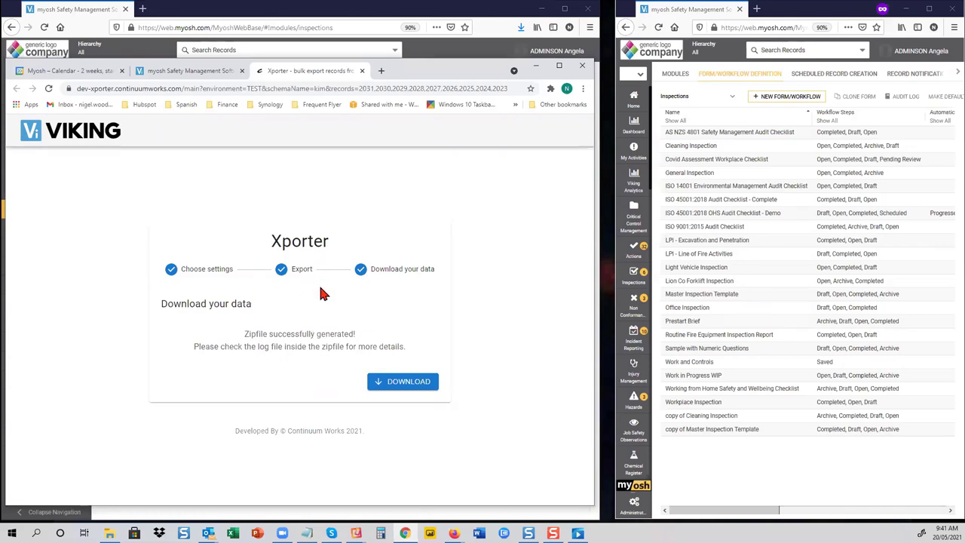
# Step: Download the generated zipfile, saving it over the existing 1621472097126.zip in the personal documents folder
pyautogui.click(384, 383)
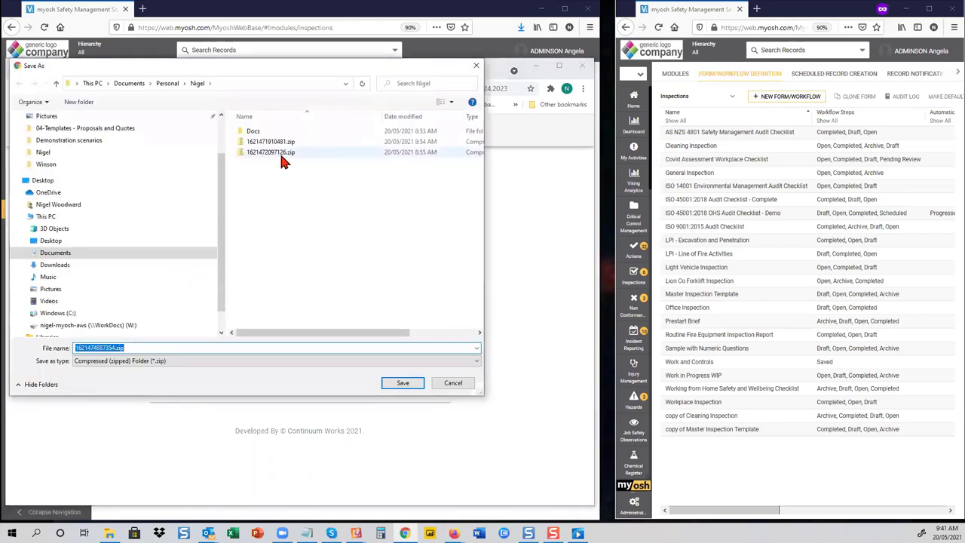
pyautogui.doubleClick(277, 154)
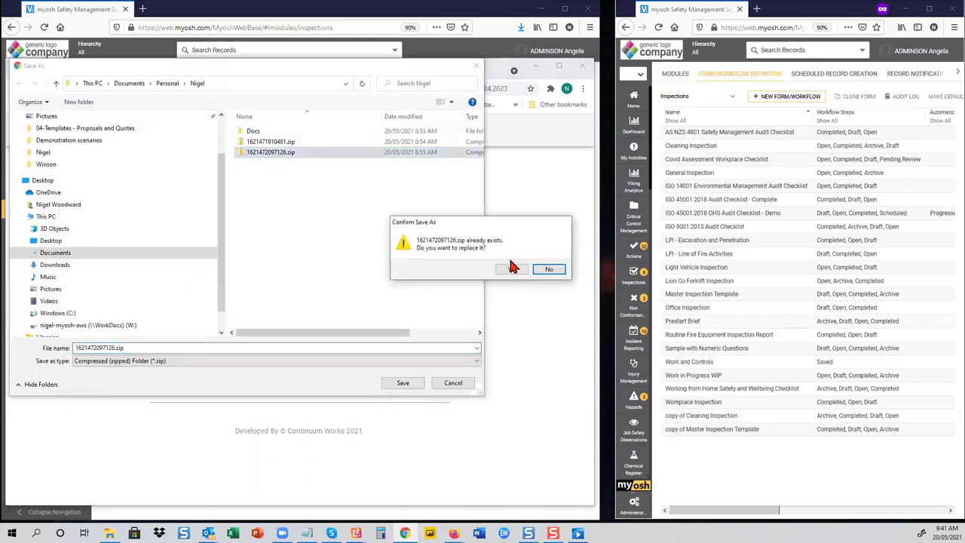
pyautogui.click(511, 270)
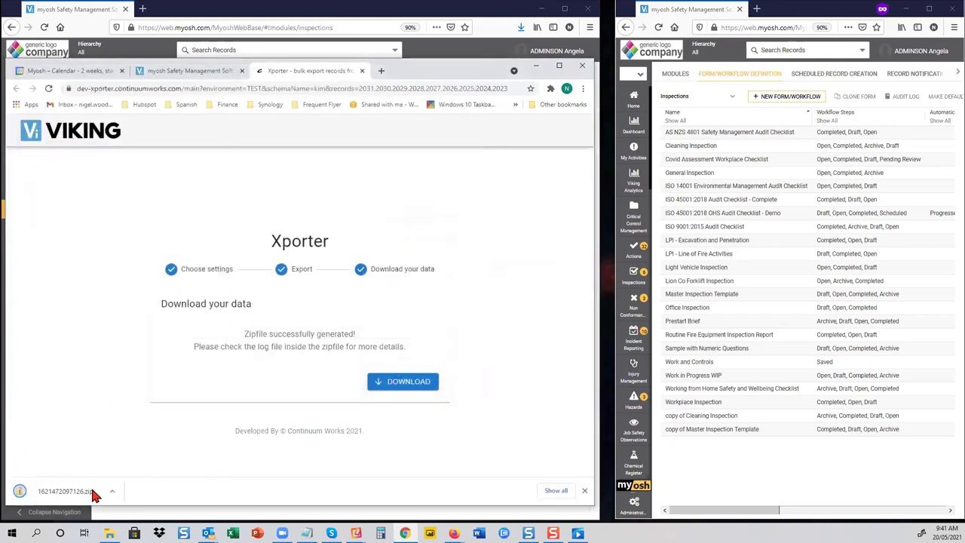
# Step: Open the downloaded zipfile, review the exported inspection record in [2023].pdf, and close the PDF reader and the archive window
pyautogui.click(89, 494)
pyautogui.click(302, 124)
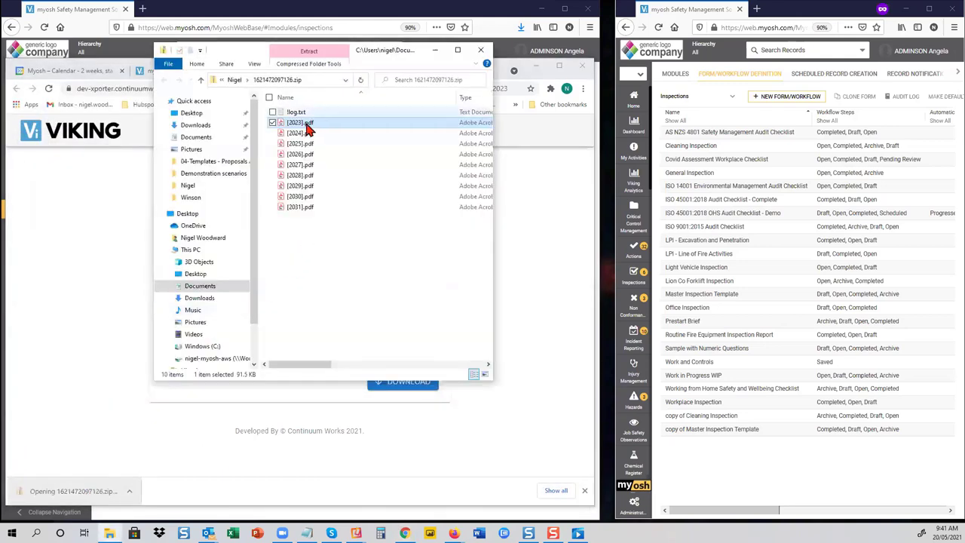
pyautogui.doubleClick(302, 123)
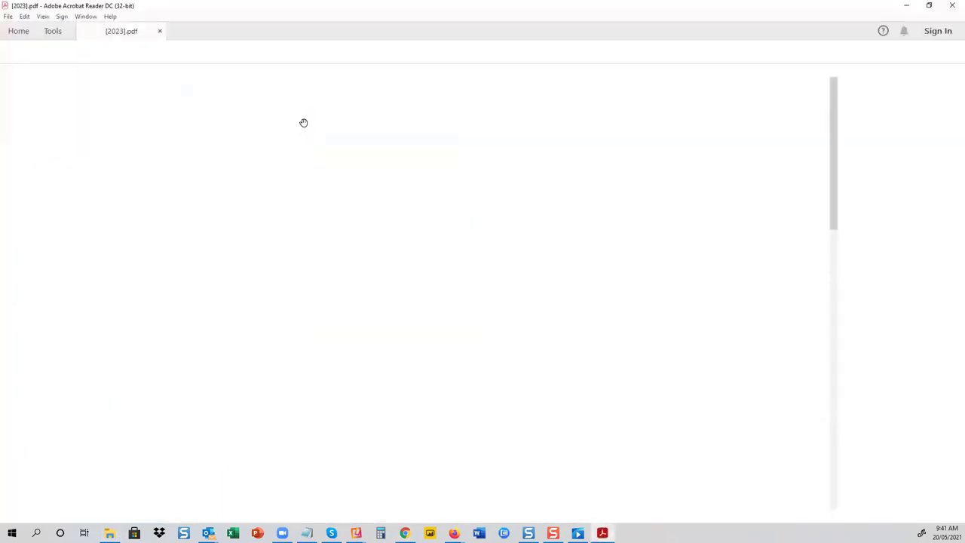
pyautogui.scroll(-2, 487, 321)
pyautogui.scroll(-10, 486, 321)
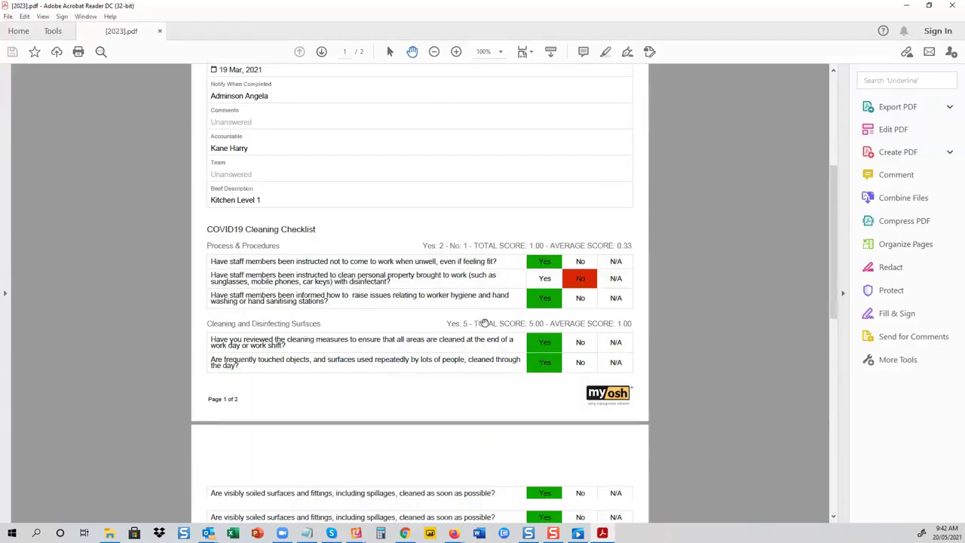
pyautogui.scroll(10, 481, 323)
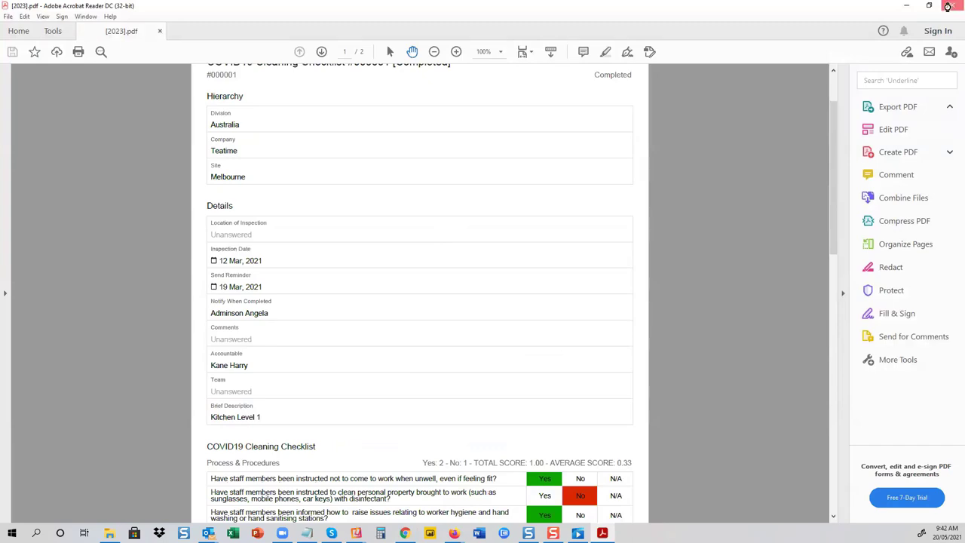
pyautogui.click(951, 6)
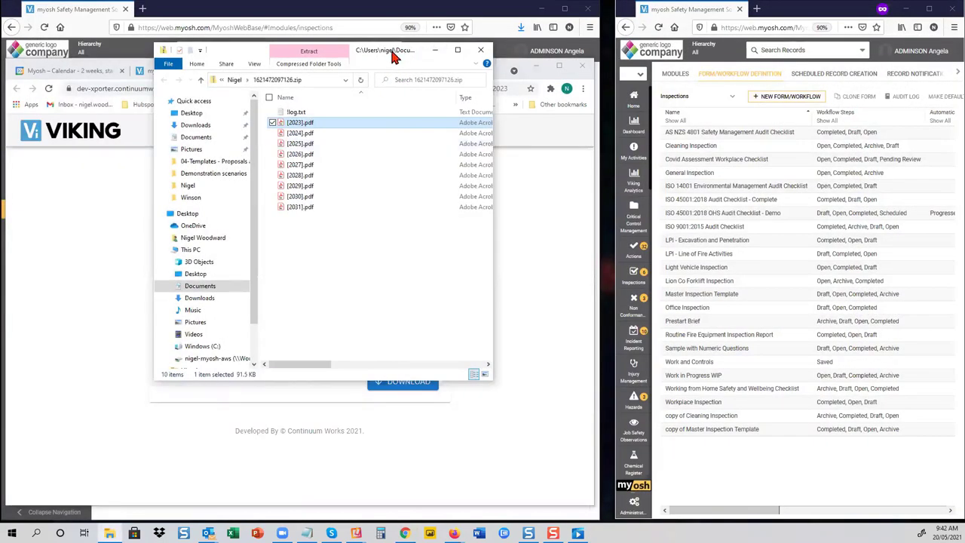
pyautogui.click(480, 50)
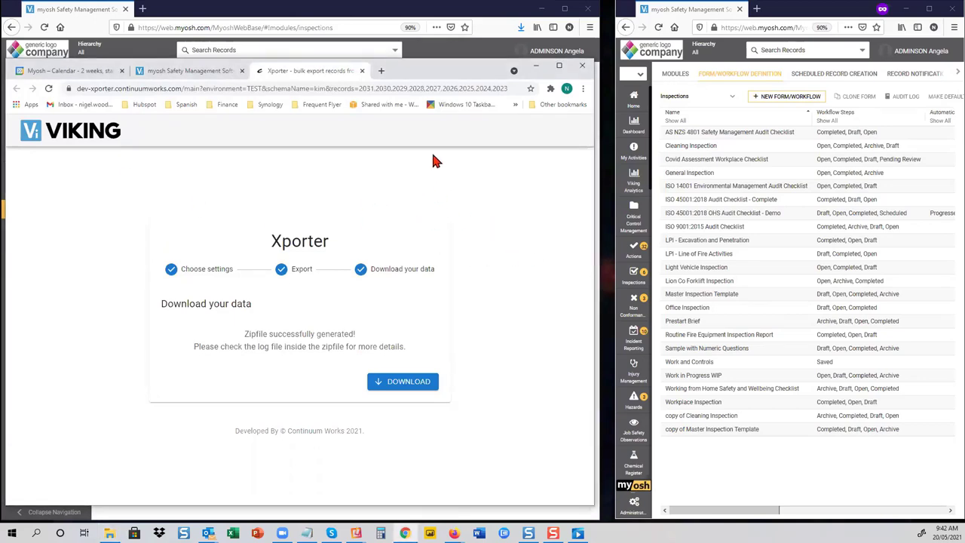
# Step: Shrink and minimise the front myosh inspections window, and minimise the Chrome window showing Xporter
pyautogui.click(504, 53)
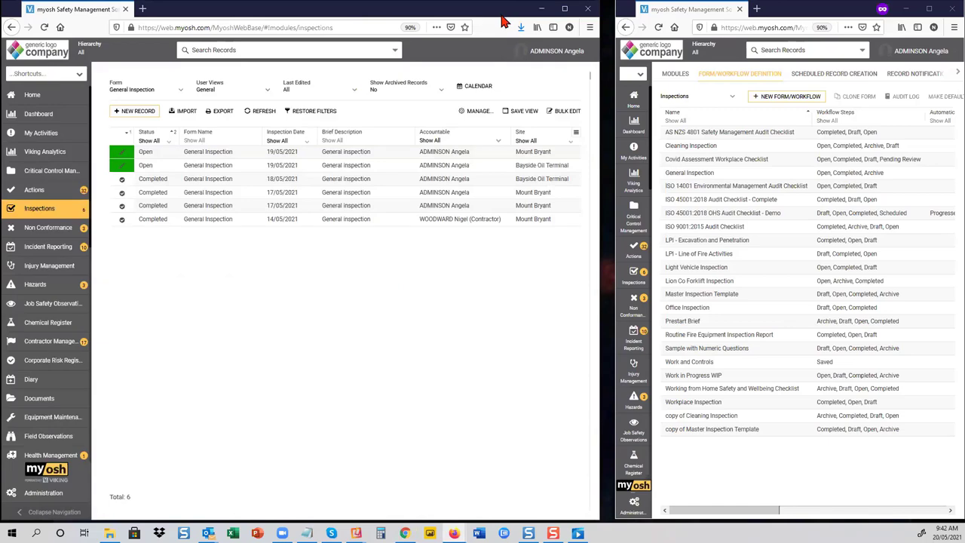
pyautogui.press('super+Down')
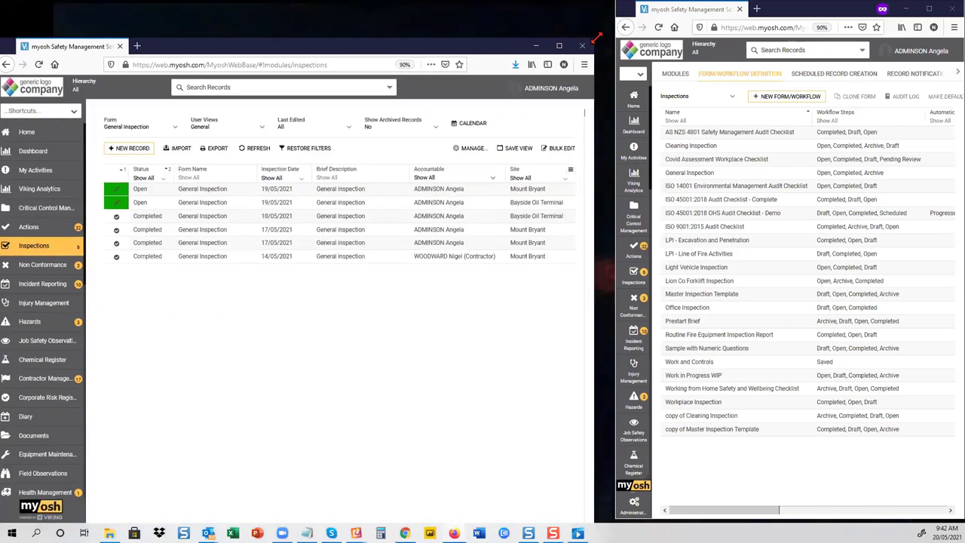
pyautogui.moveTo(596, 37); pyautogui.dragTo(477, 135)
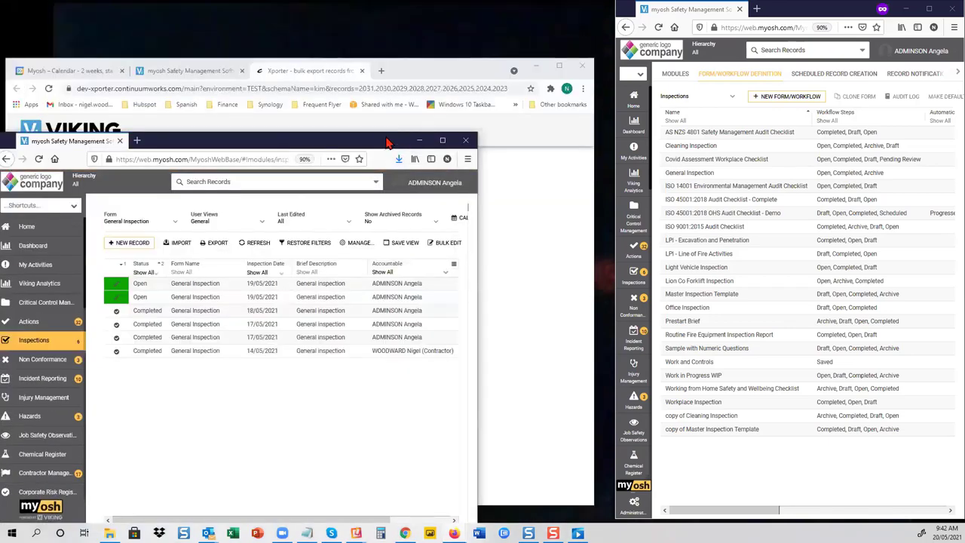
pyautogui.click(419, 141)
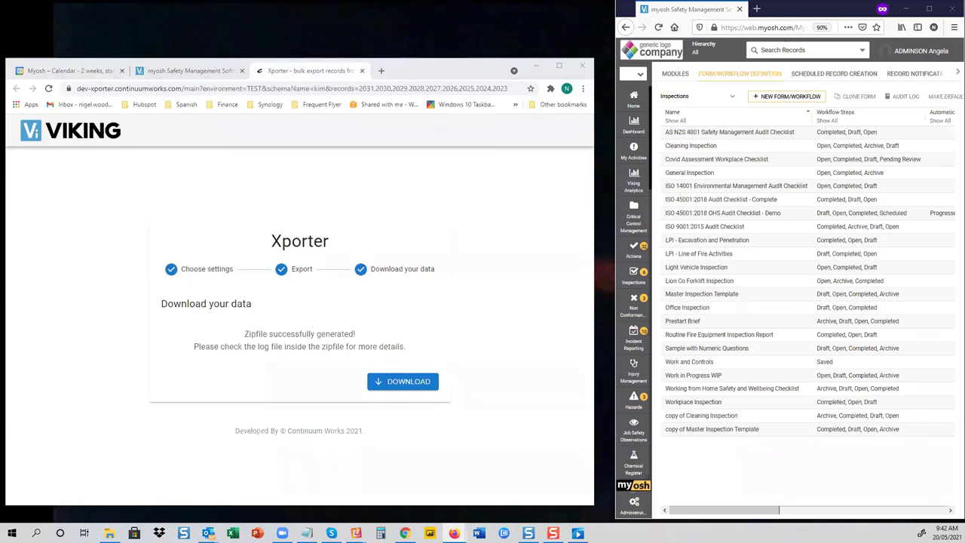
pyautogui.click(444, 76)
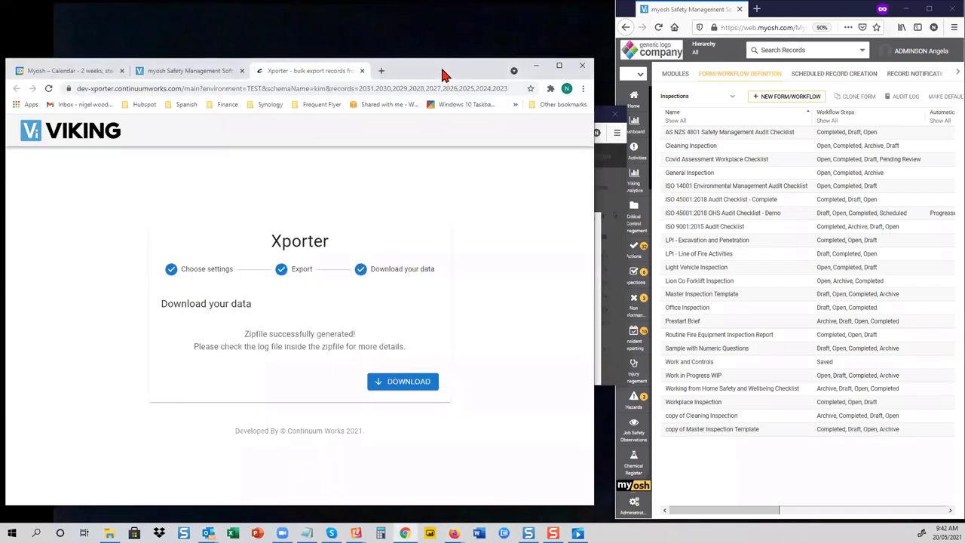
pyautogui.click(535, 64)
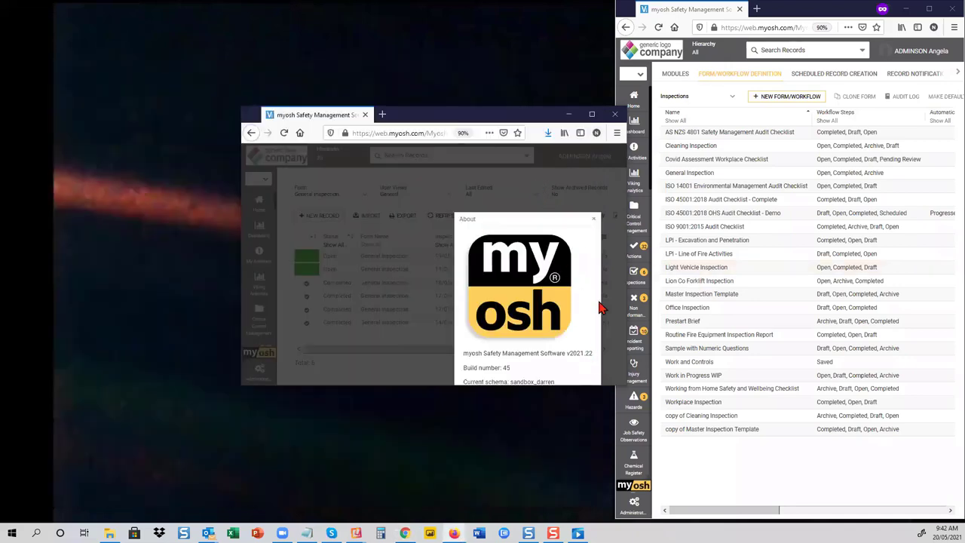
# Step: Dismiss the About box and enlarge the remaining myosh inspections window from the screen corner across the free desktop area
pyautogui.click(593, 218)
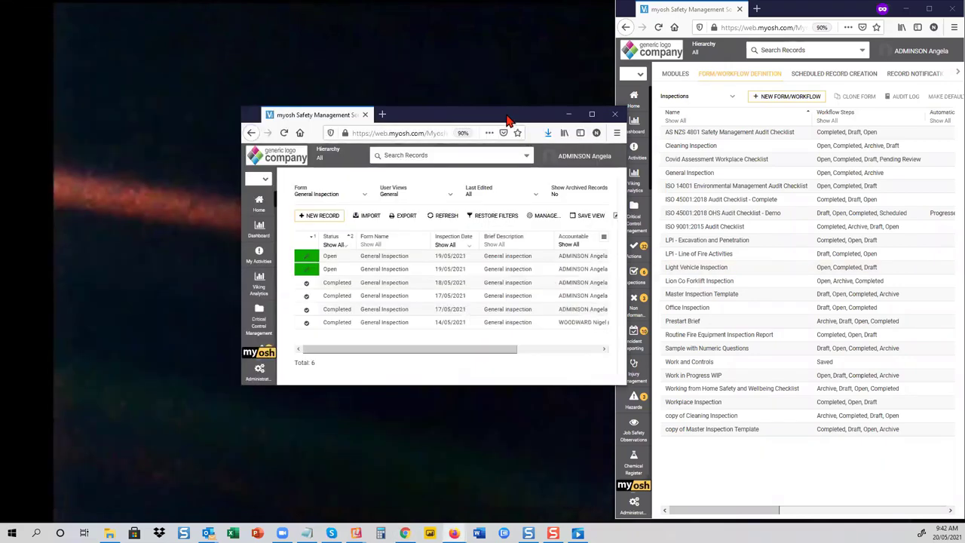
pyautogui.moveTo(507, 120); pyautogui.dragTo(269, 15)
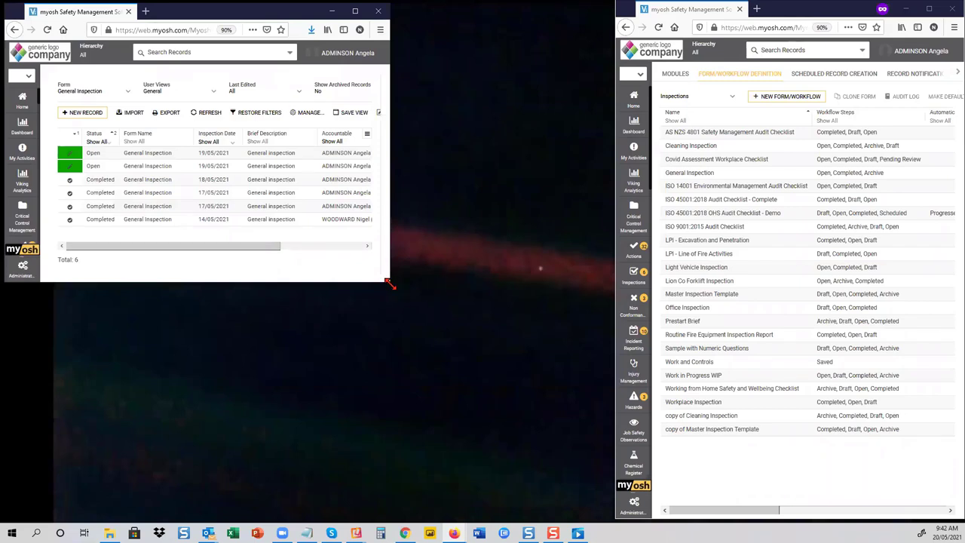
pyautogui.moveTo(390, 284); pyautogui.dragTo(608, 516)
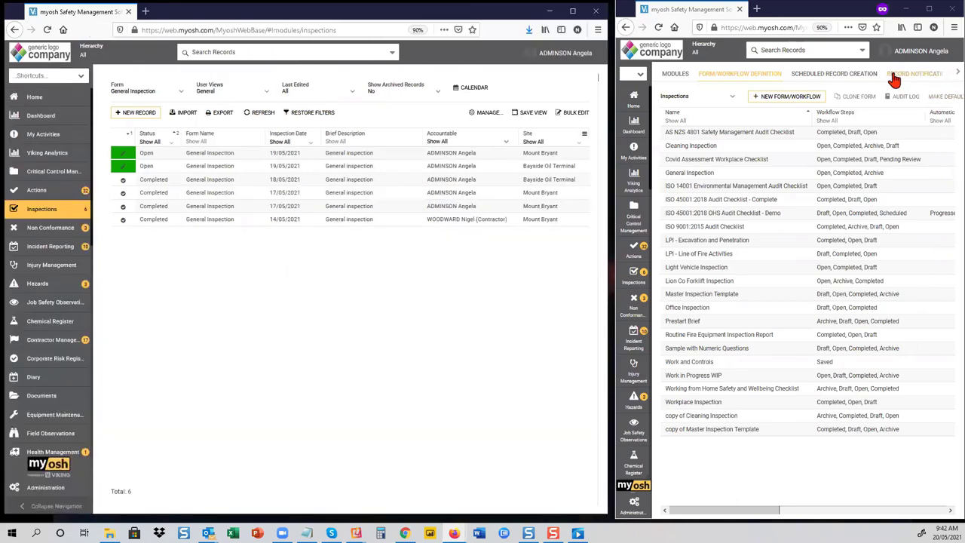
# Step: Minimise the form definition window and widen the inspections window until it almost reaches the mirrored phone
pyautogui.click(910, 15)
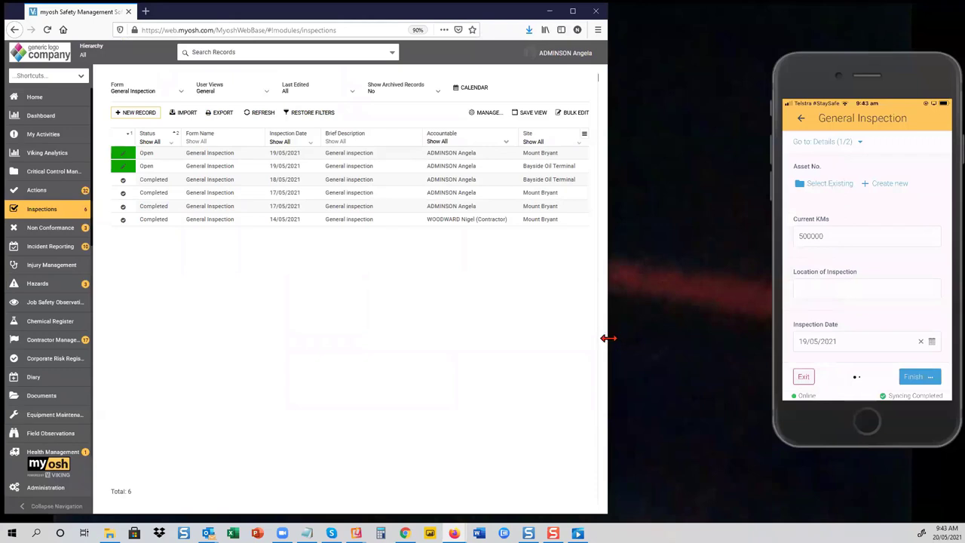
pyautogui.moveTo(608, 338); pyautogui.dragTo(756, 338)
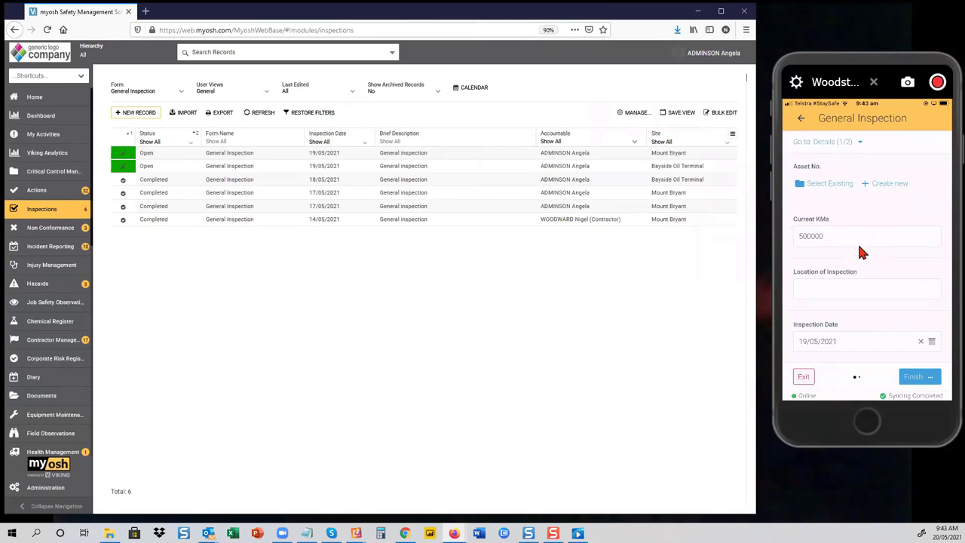
pyautogui.click(359, 208)
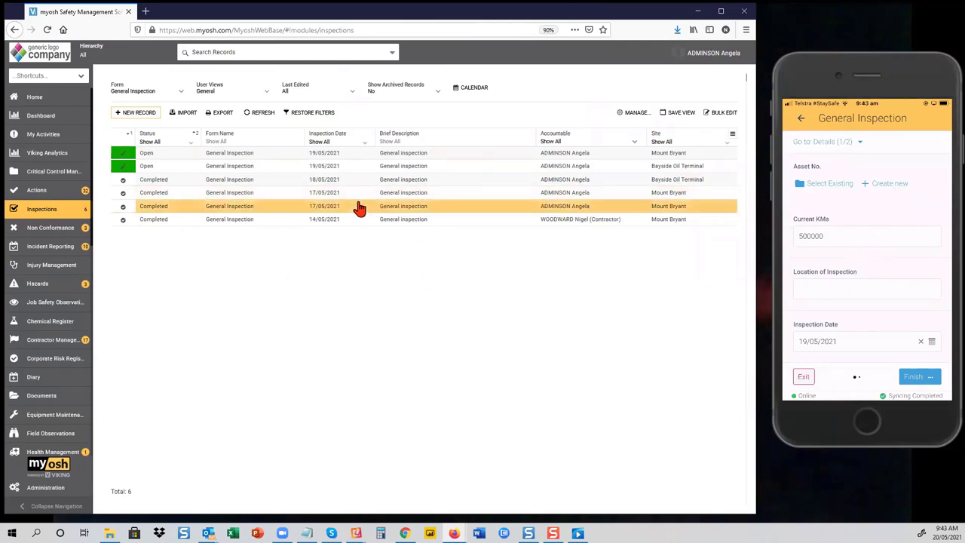
# Step: Open the open General Inspection record for Mount Bryant dated 19/05/2021 and switch it to edit mode
pyautogui.click(248, 157)
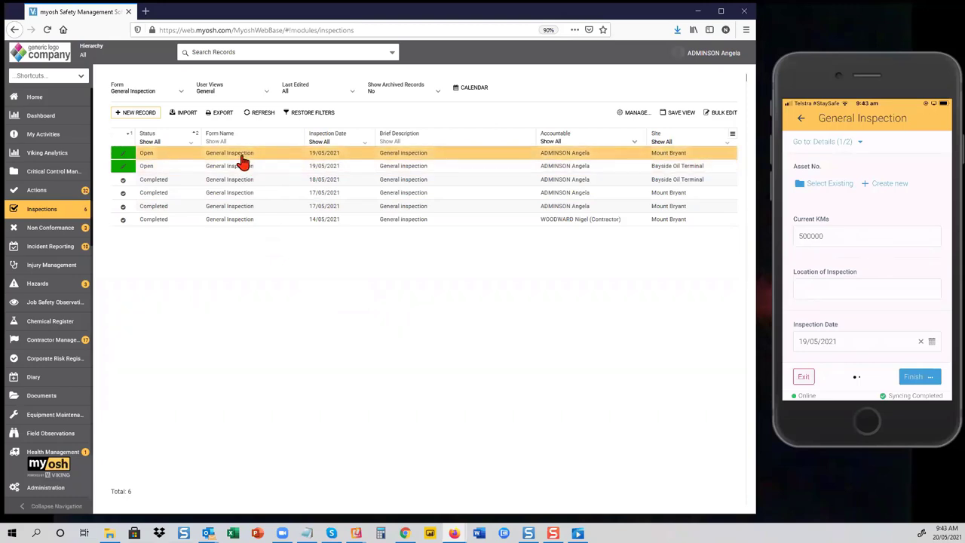
pyautogui.doubleClick(242, 155)
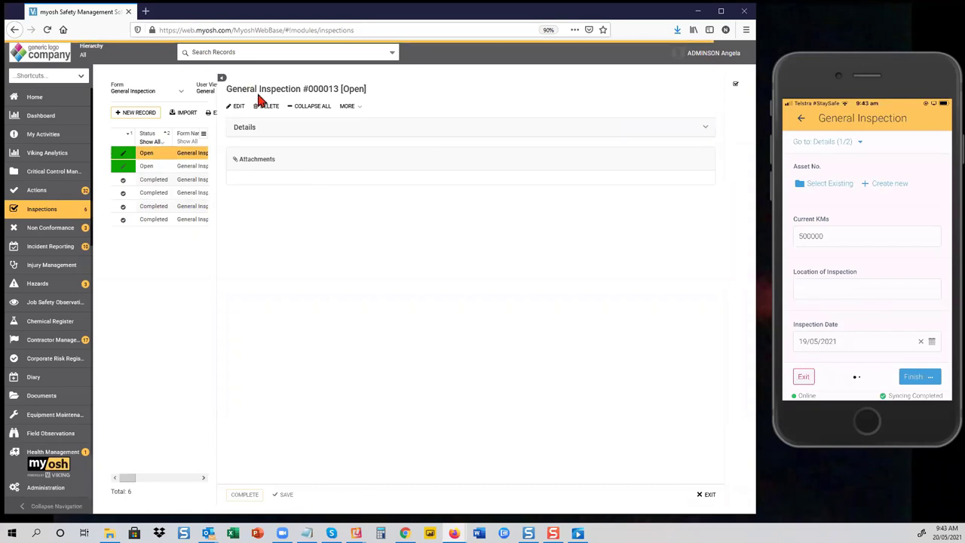
pyautogui.click(242, 11)
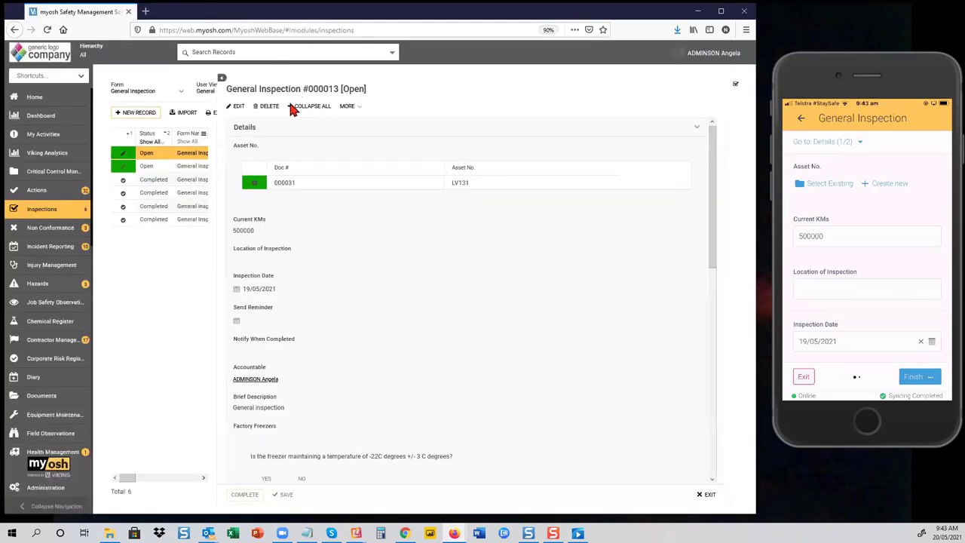
pyautogui.click(240, 107)
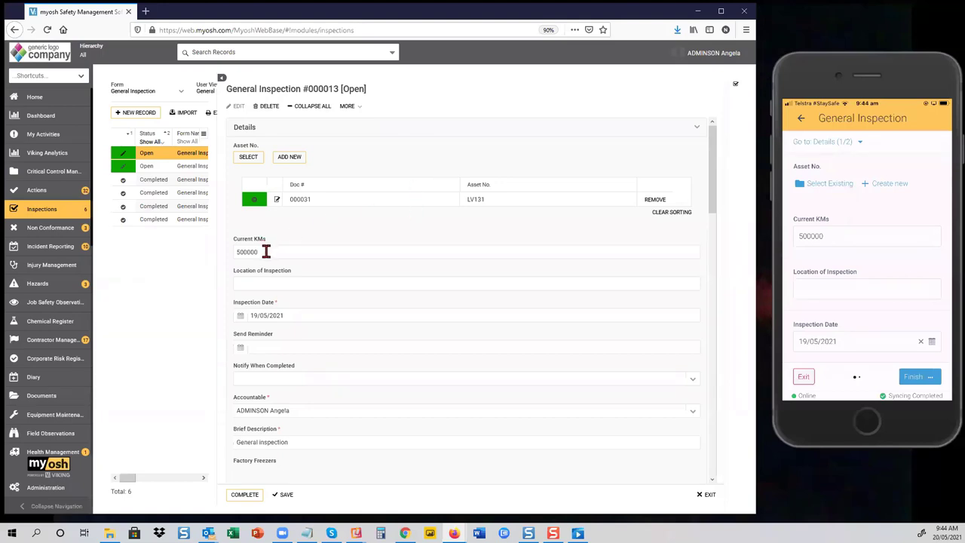
# Step: Try No and Yes as answers to the Factory Freezers temperature question, expanding the extra details under the Yes answer
pyautogui.scroll(-3, 338, 253)
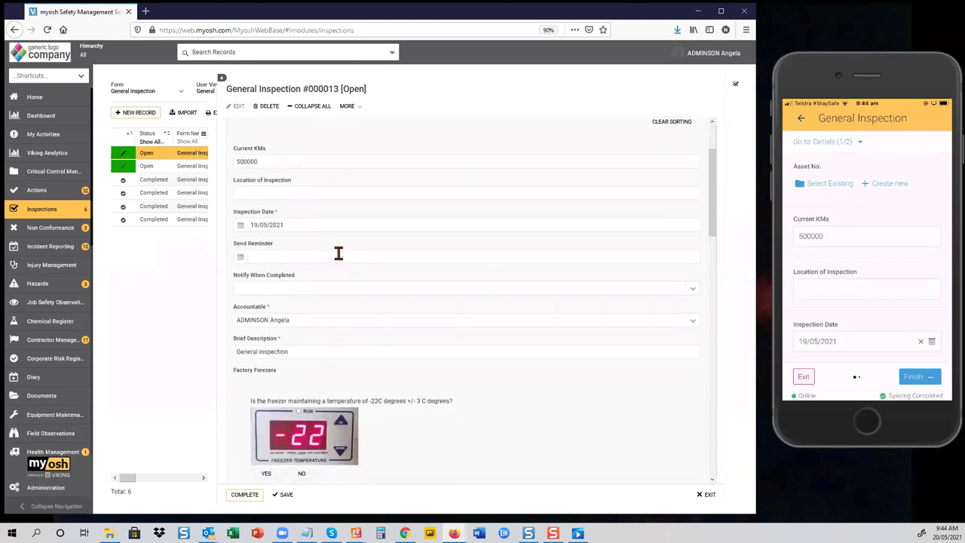
pyautogui.scroll(-4, 338, 253)
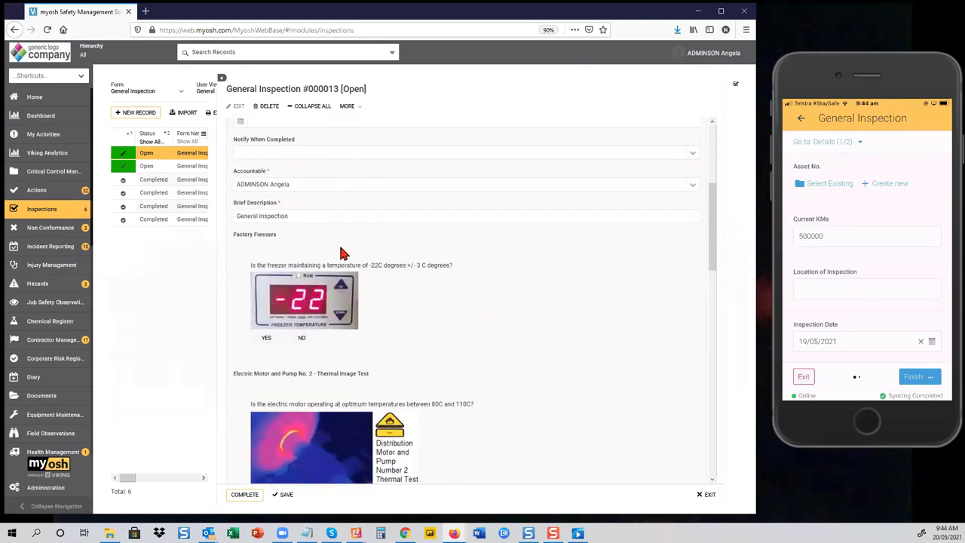
pyautogui.scroll(-3, 343, 252)
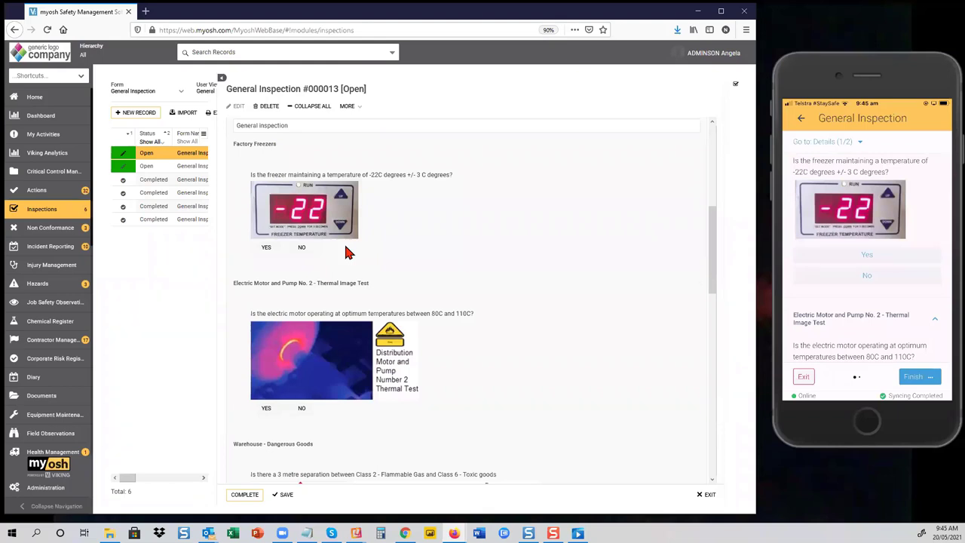
pyautogui.click(301, 249)
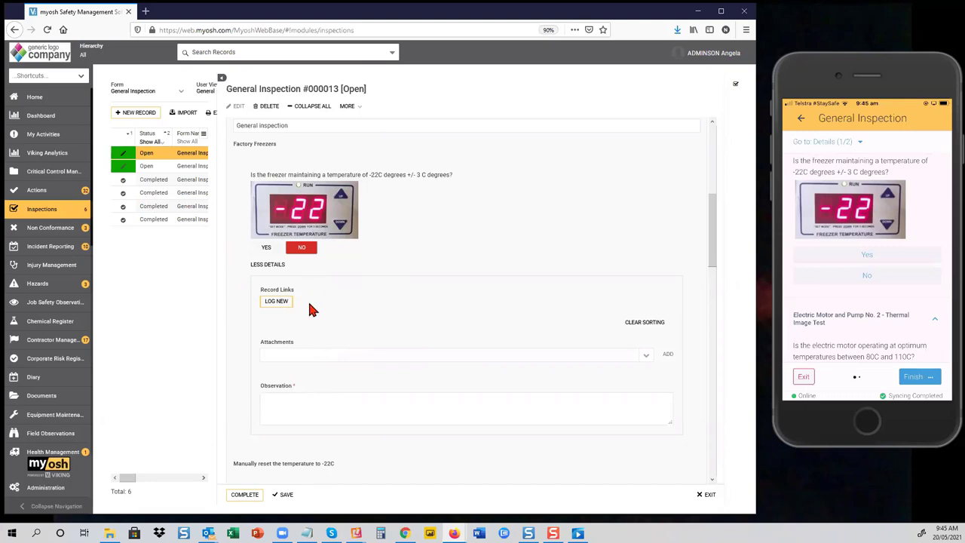
pyautogui.click(267, 251)
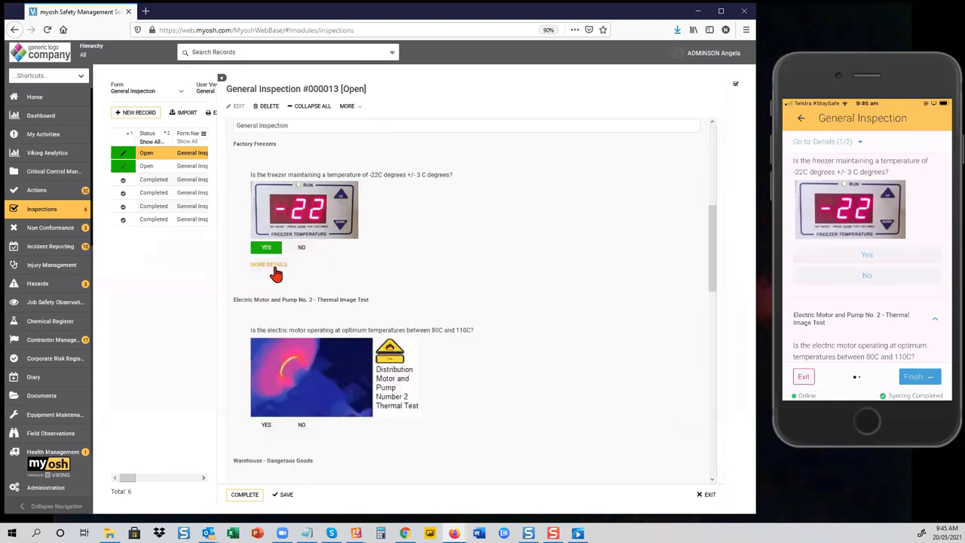
pyautogui.click(273, 266)
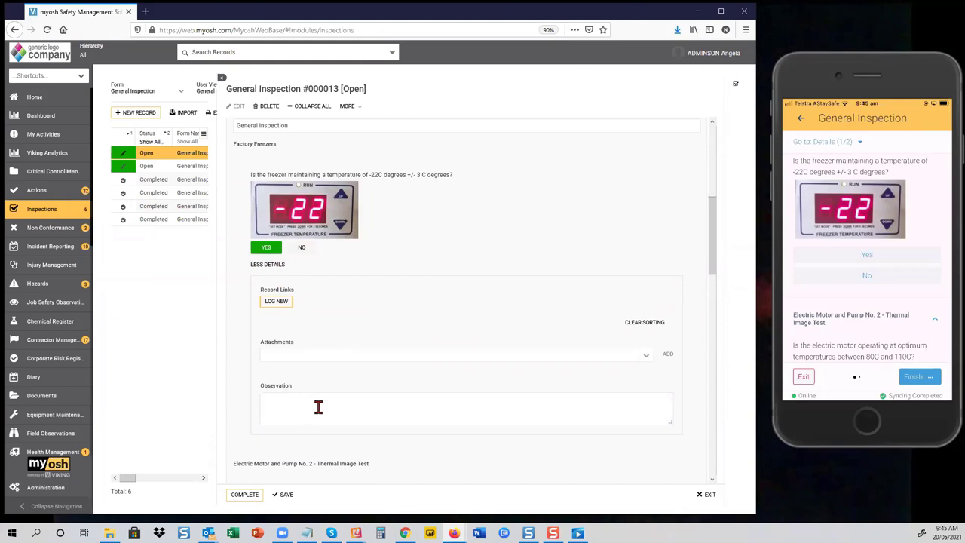
# Step: Answer No to the freezer temperature question and No to the follow-up asking whether the temperature stabilised at -22C
pyautogui.click(300, 249)
pyautogui.scroll(-3, 435, 285)
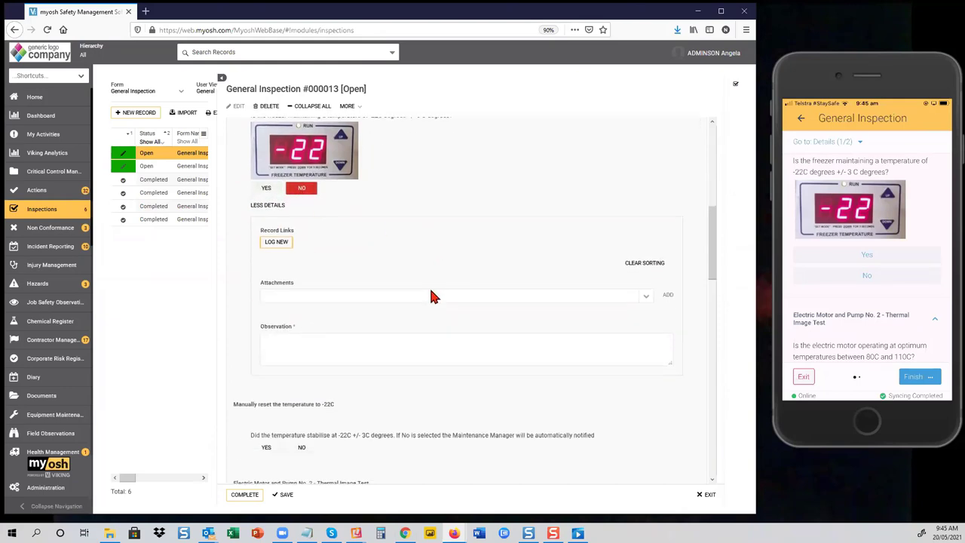
pyautogui.click(304, 372)
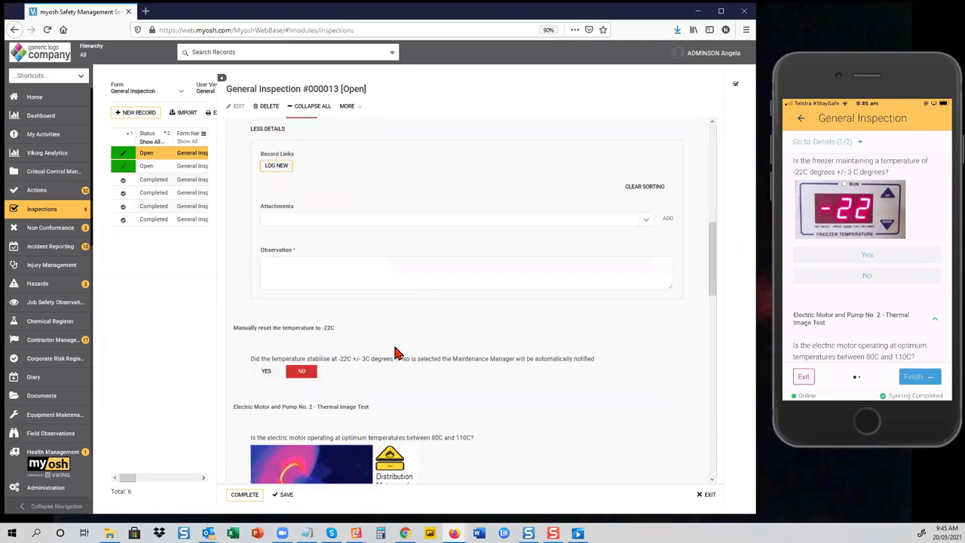
# Step: Review the remaining illustrated questions on thermal imaging, dangerous goods, warehouse racking and crane operations, down to the signature field
pyautogui.scroll(-4, 399, 332)
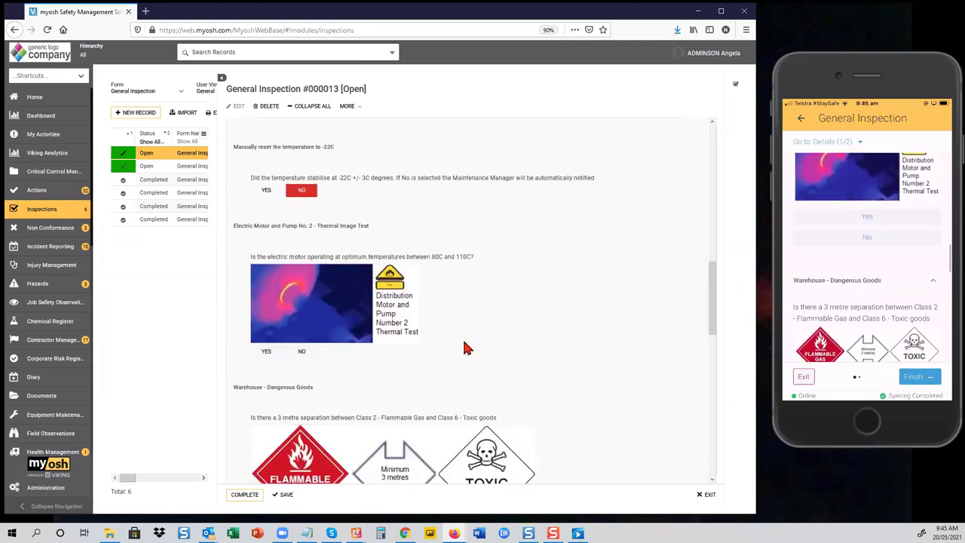
pyautogui.scroll(-2, 465, 346)
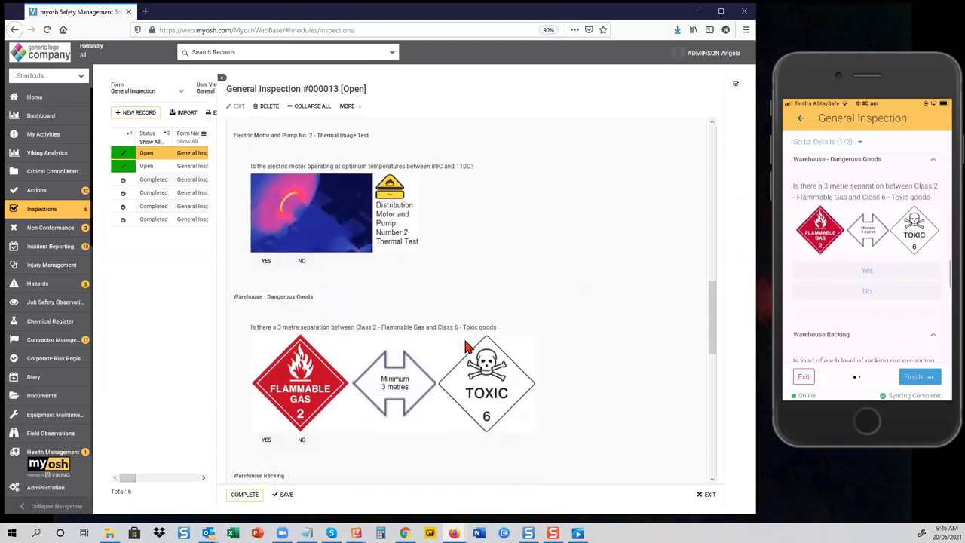
pyautogui.scroll(-4, 465, 345)
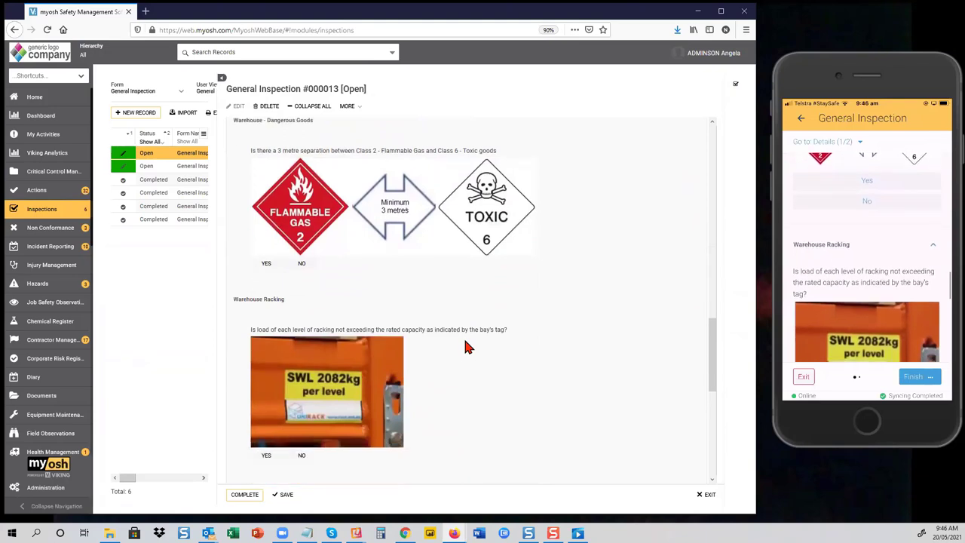
pyautogui.scroll(-2, 465, 347)
pyautogui.scroll(-3, 465, 347)
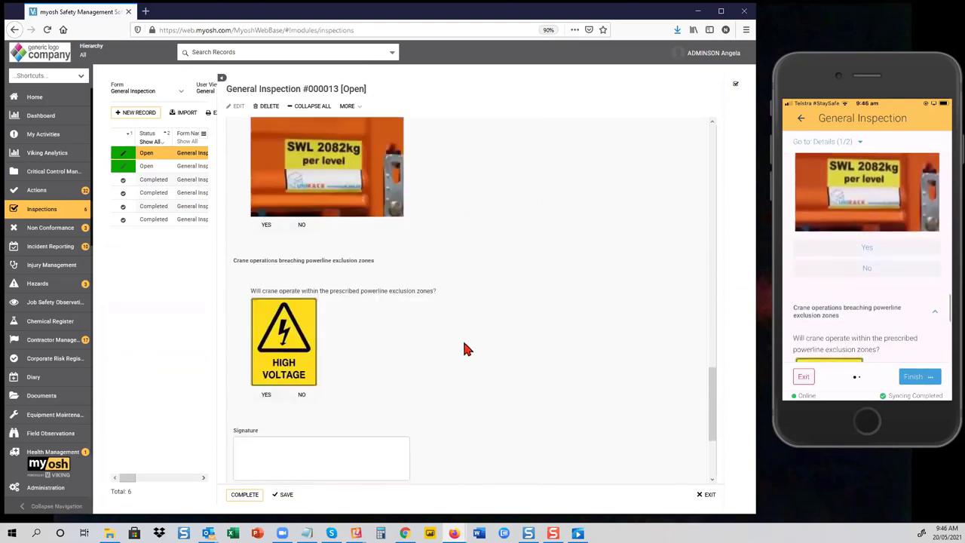
pyautogui.scroll(-1, 465, 349)
pyautogui.scroll(-1, 464, 349)
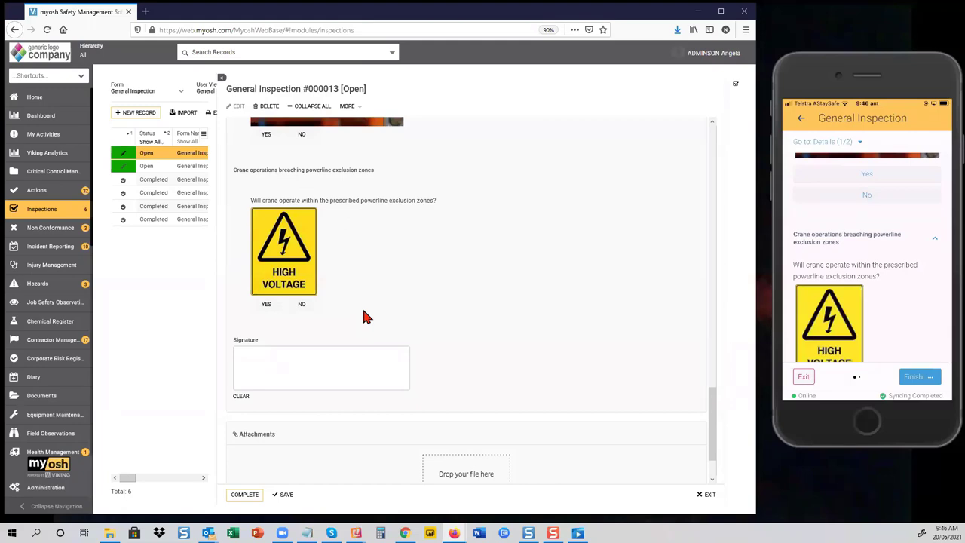
# Step: Answer No to the crane powerline exclusion zone question and try >1000 to 33,000 Volts as the highest powerline voltage
pyautogui.click(305, 306)
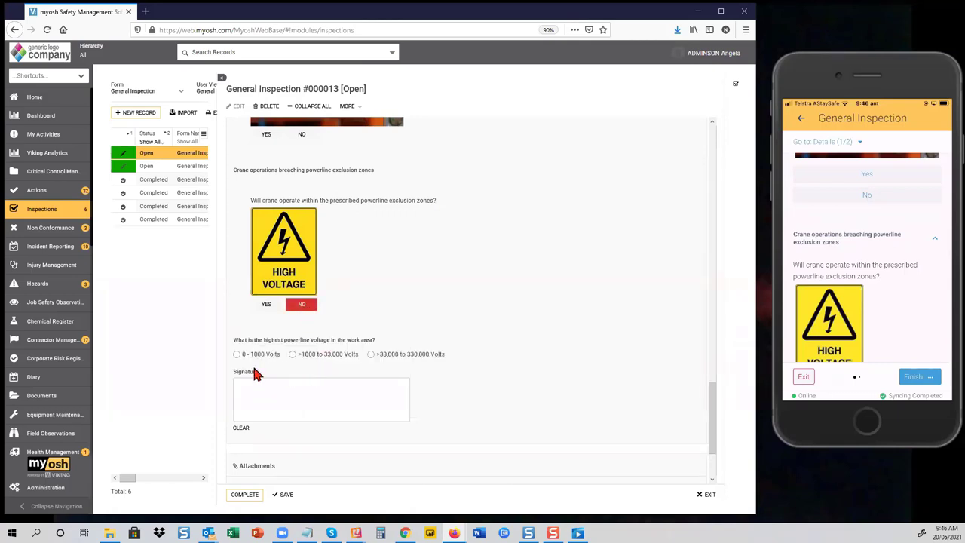
pyautogui.click(292, 356)
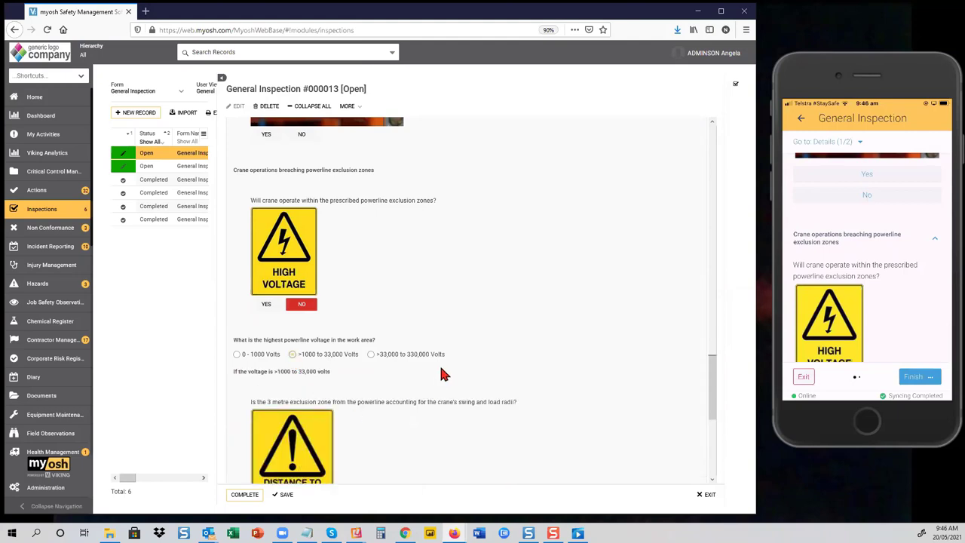
pyautogui.scroll(-1, 440, 373)
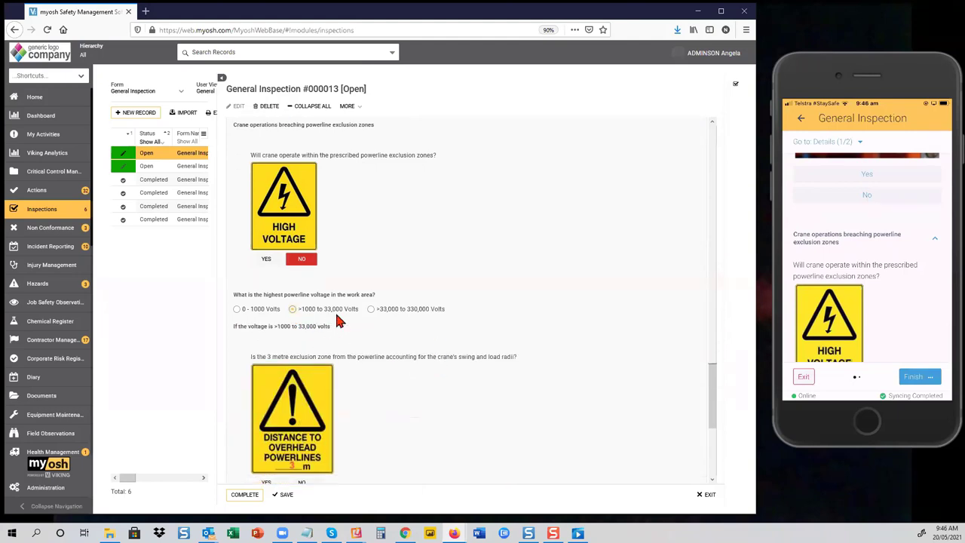
pyautogui.scroll(-3, 337, 320)
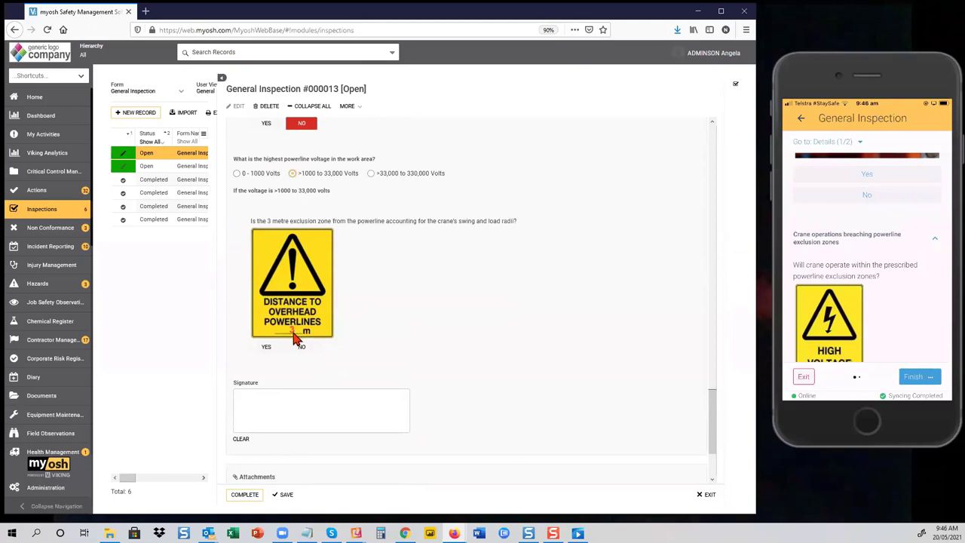
# Step: Change the highest voltage to >33,000 to 330,000 Volts and answer No to both the 6 metre exclusion zone and area-made-safe questions
pyautogui.click(370, 173)
pyautogui.scroll(-1, 357, 322)
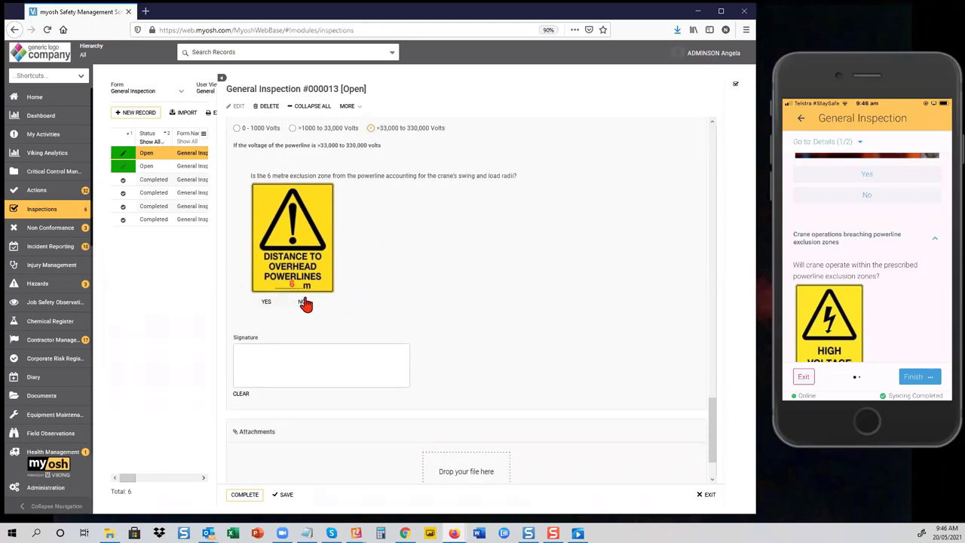
pyautogui.click(302, 303)
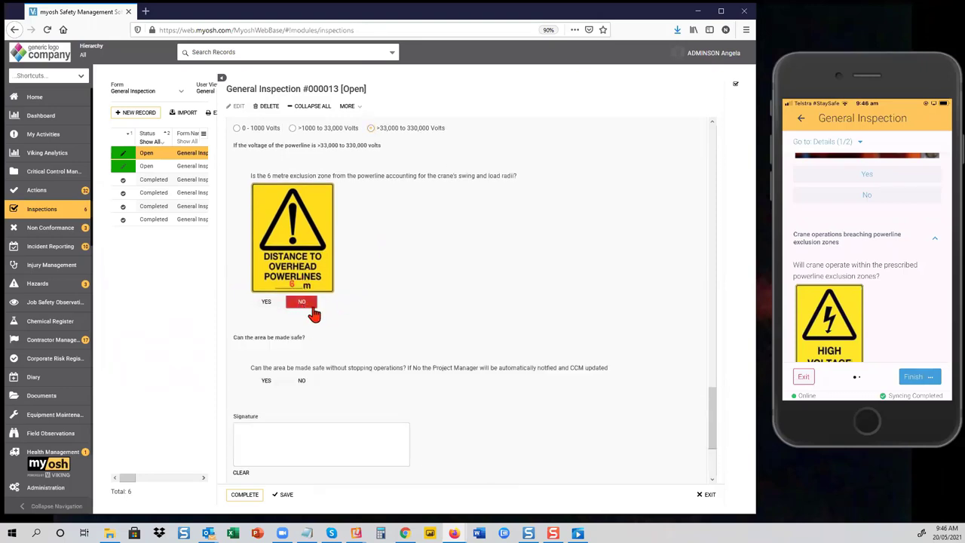
pyautogui.click(301, 381)
# Step: Close the mirrored phone display and maximise the browser window to recheck the Factory Freezers answers
pyautogui.click(876, 69)
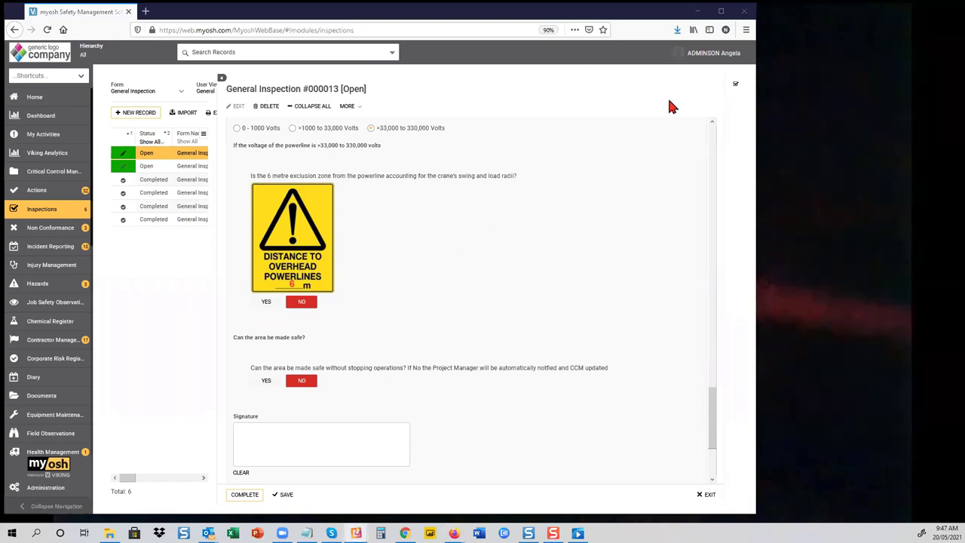
pyautogui.click(721, 11)
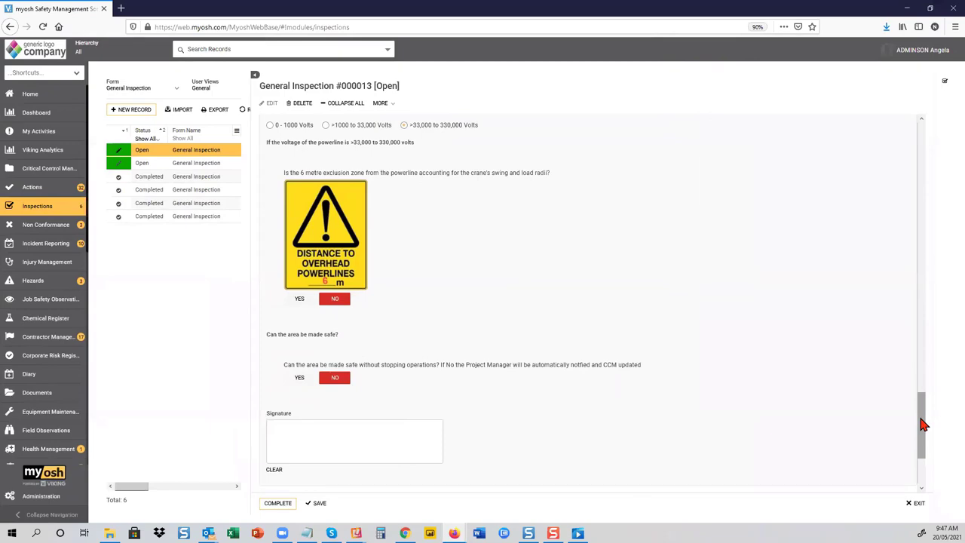
pyautogui.moveTo(924, 425); pyautogui.dragTo(916, 208)
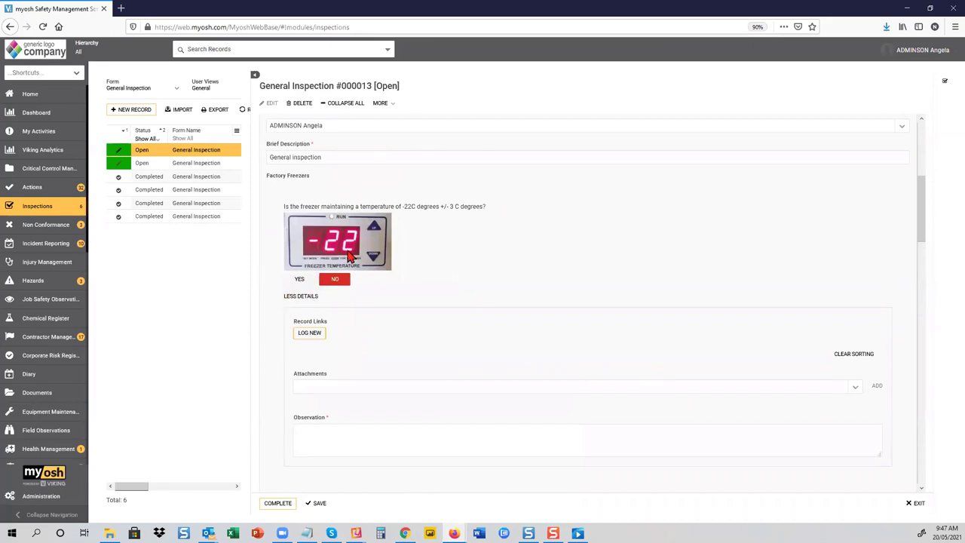
pyautogui.scroll(-4, 407, 317)
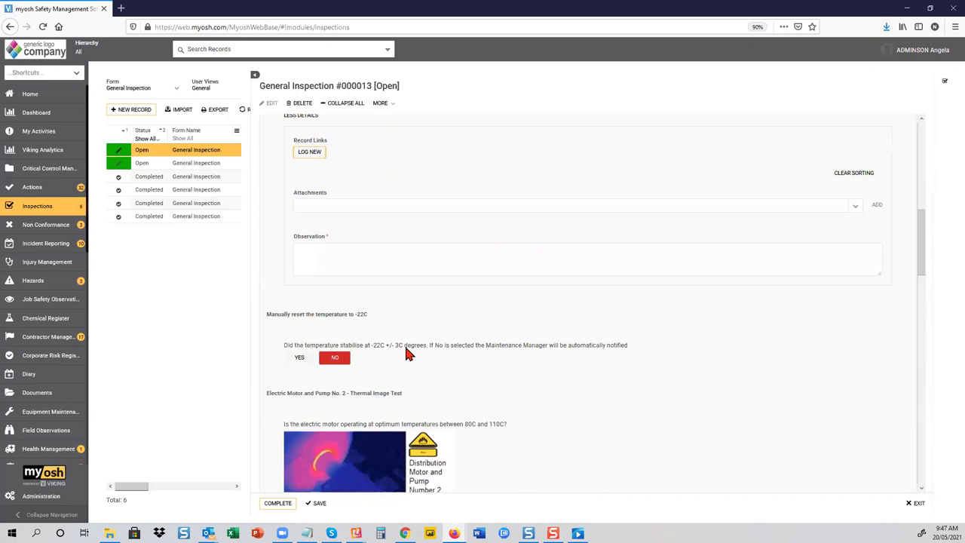
# Step: Enter "details" as the freezer question's required observation and complete the General Inspection record, confirming the status change
pyautogui.click(276, 508)
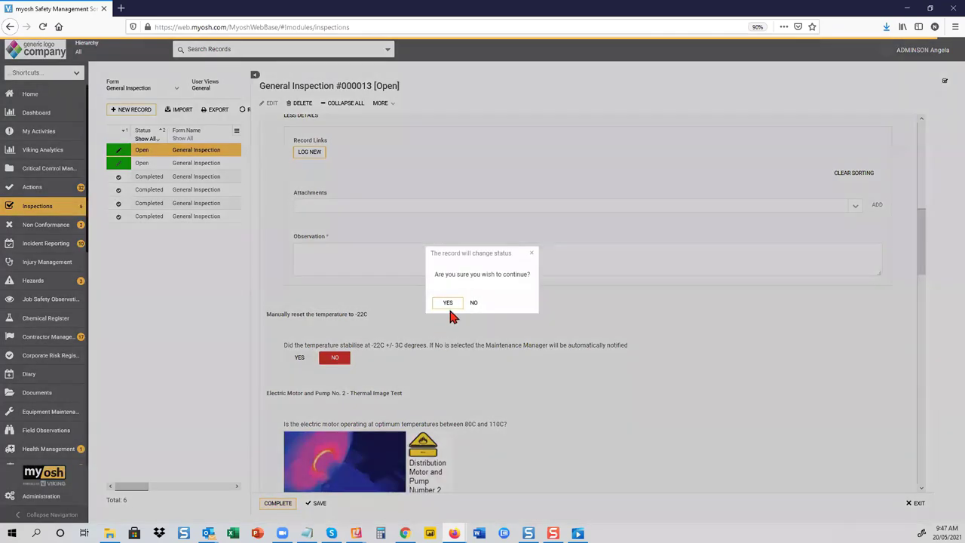
pyautogui.click(450, 303)
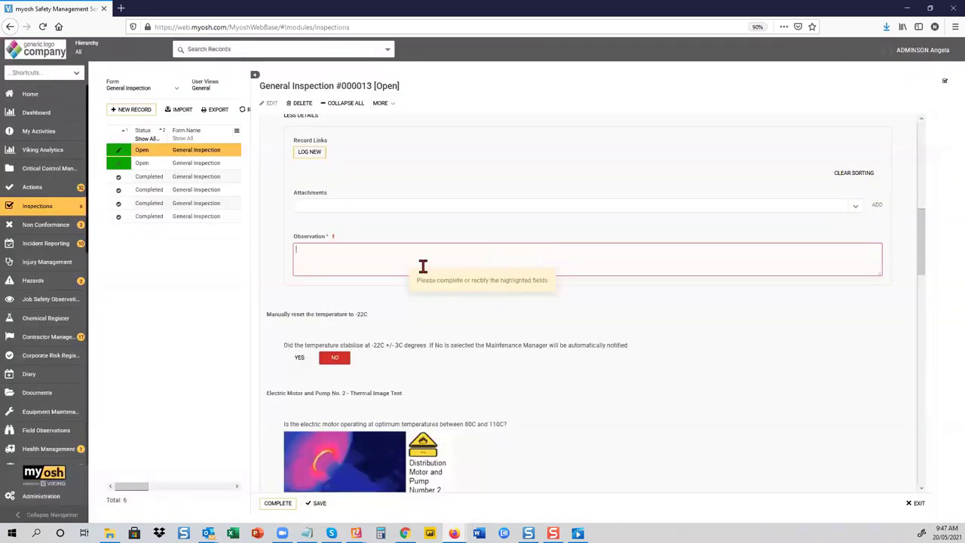
pyautogui.click(423, 266)
pyautogui.write('details')
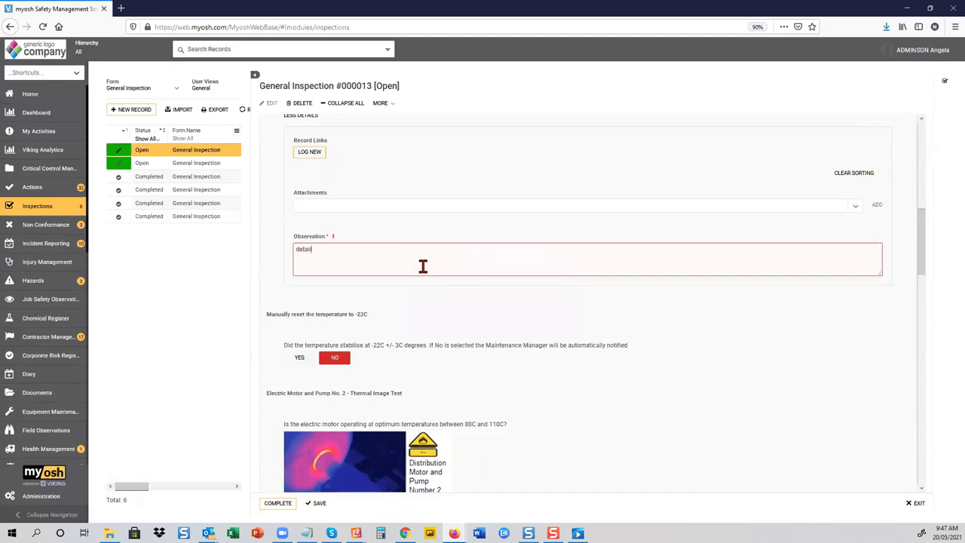
pyautogui.click(279, 505)
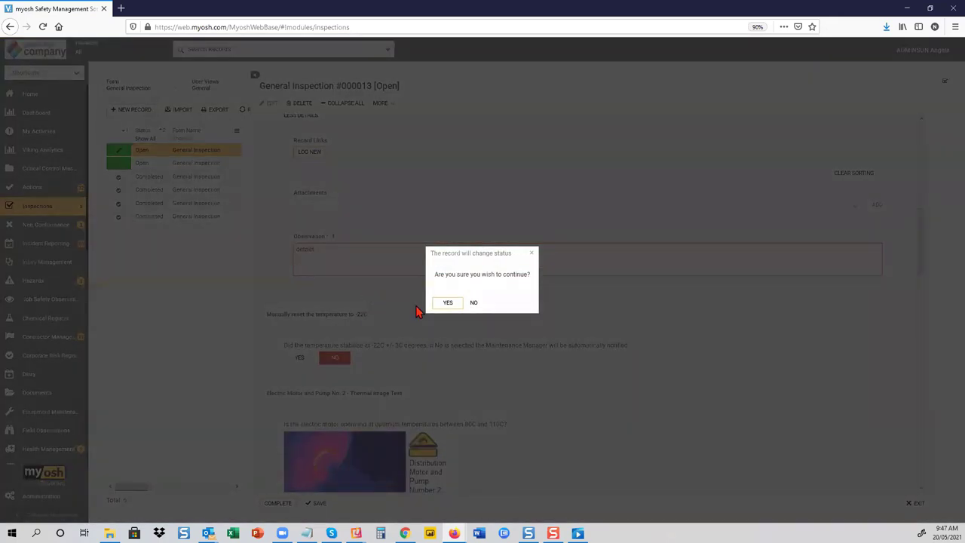
pyautogui.click(445, 303)
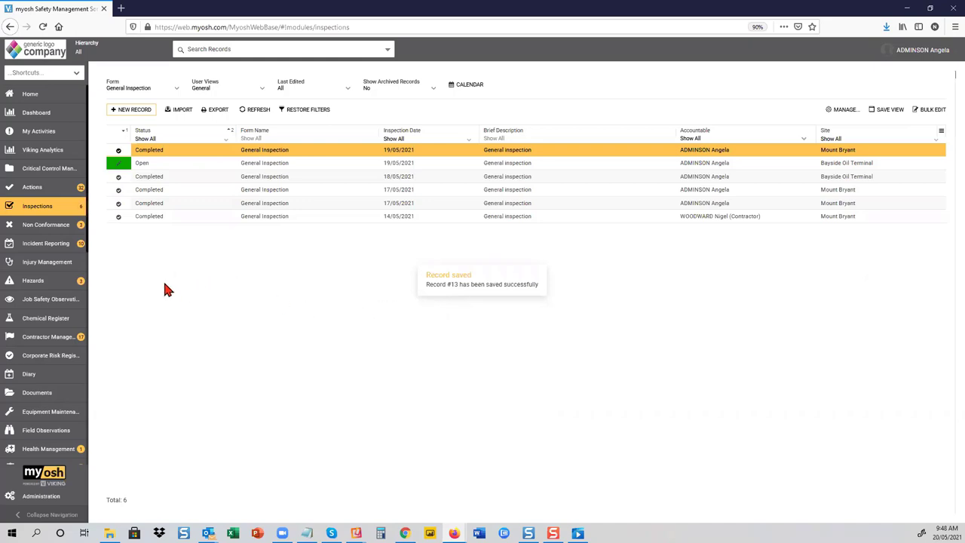
# Step: Open the 20/05/2021 Non Conformance report "Freezer temperature outside operating safe parameters" for Mount Bryant in edit mode
pyautogui.click(57, 230)
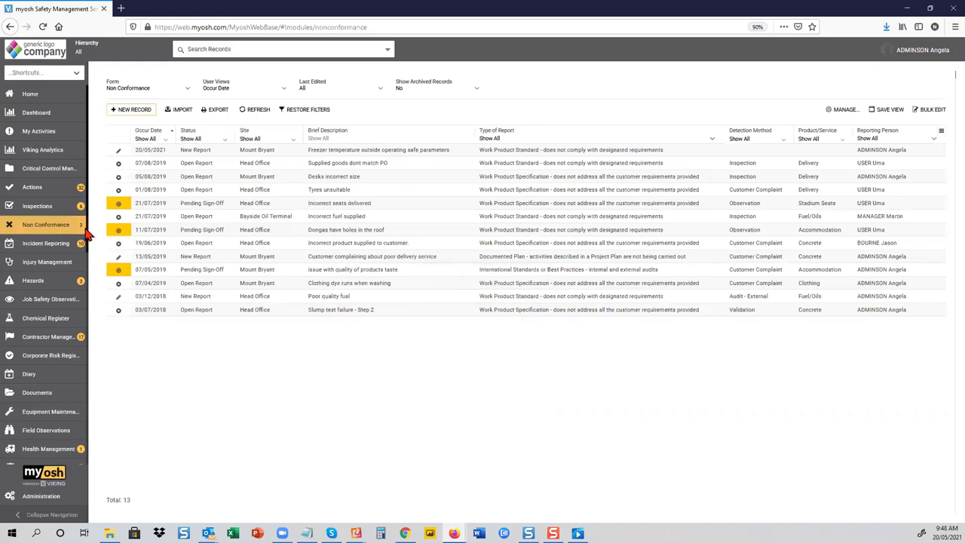
pyautogui.click(320, 153)
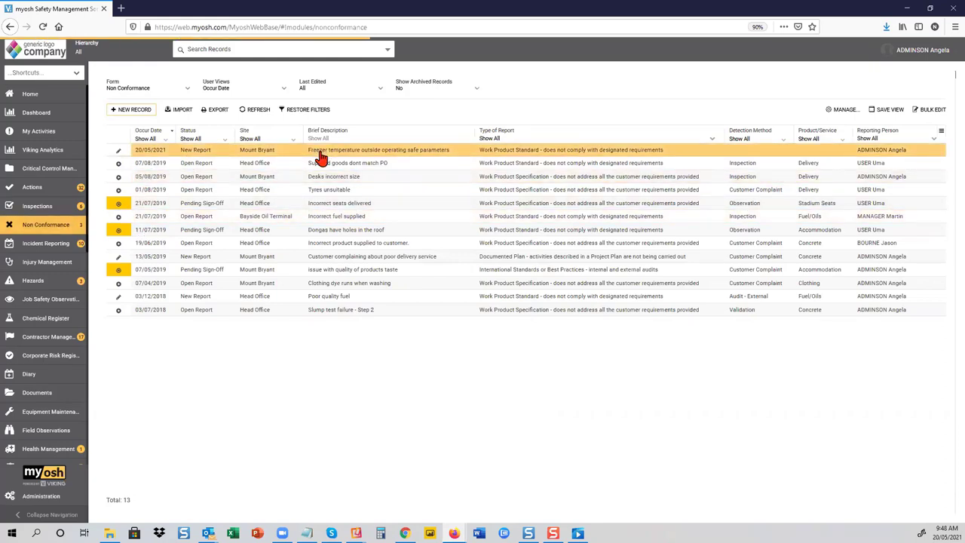
pyautogui.click(321, 154)
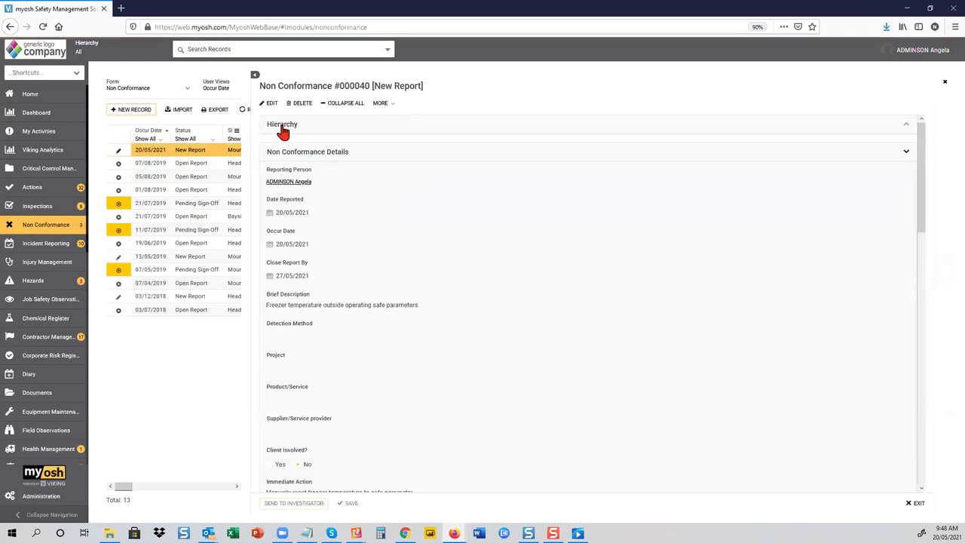
pyautogui.click(271, 104)
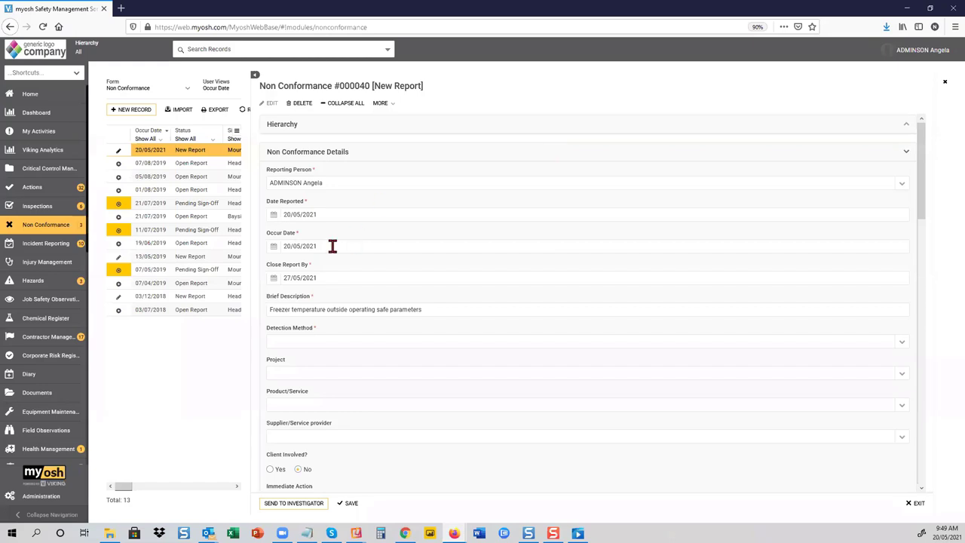
# Step: Examine the non conformance report's prefilled brief description, immediate action, report type and specification details, then exit the record
pyautogui.scroll(-1, 307, 246)
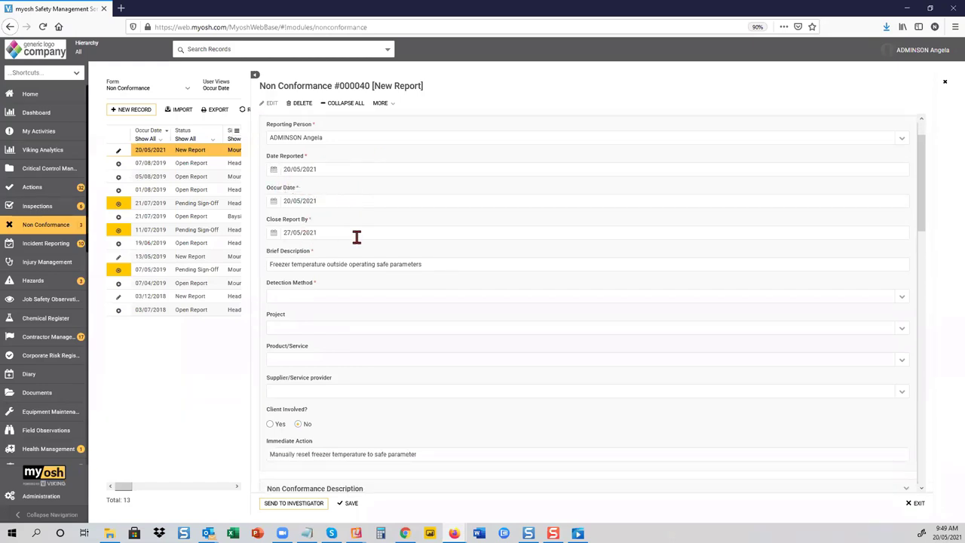
pyautogui.scroll(-1, 370, 226)
pyautogui.moveTo(424, 217); pyautogui.dragTo(269, 244)
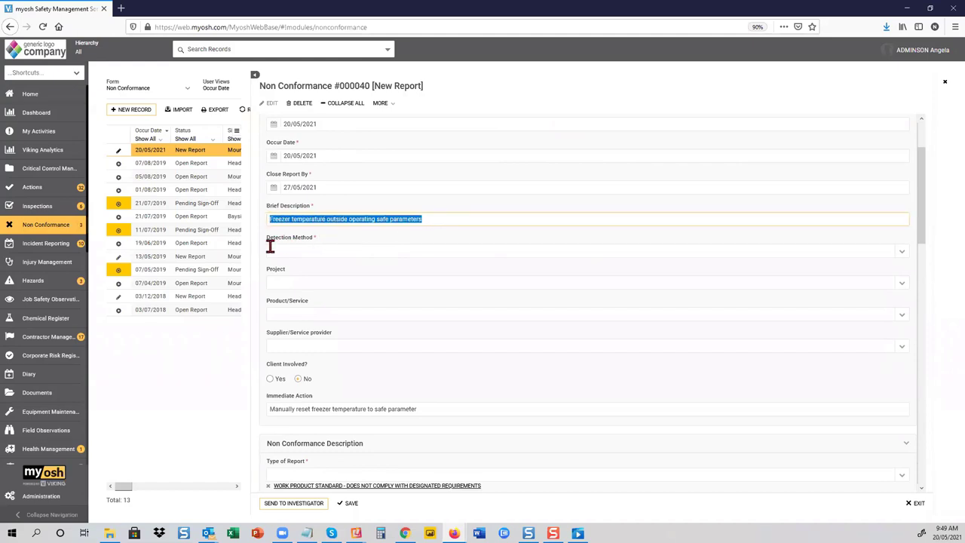
pyautogui.scroll(-2, 420, 269)
pyautogui.scroll(-1, 407, 271)
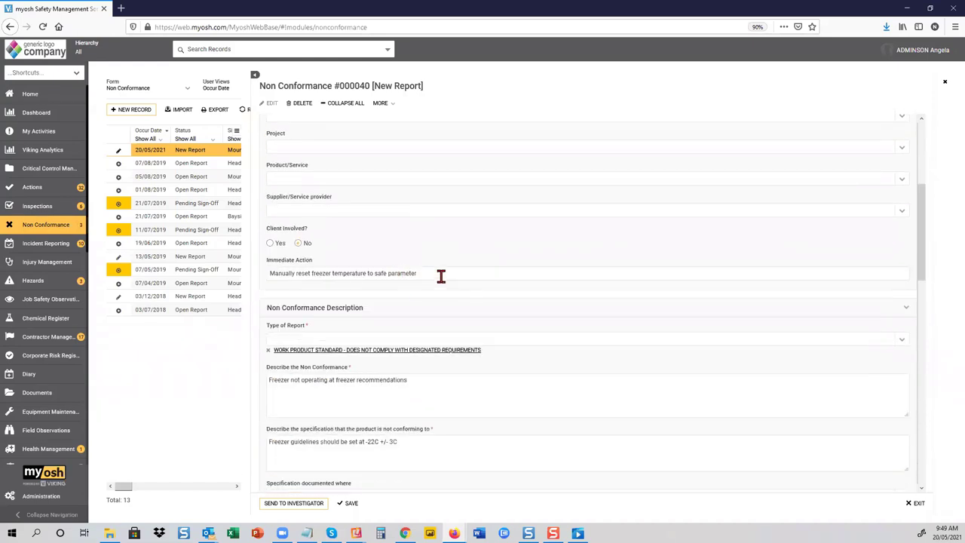
pyautogui.click(408, 274)
pyautogui.click(426, 273)
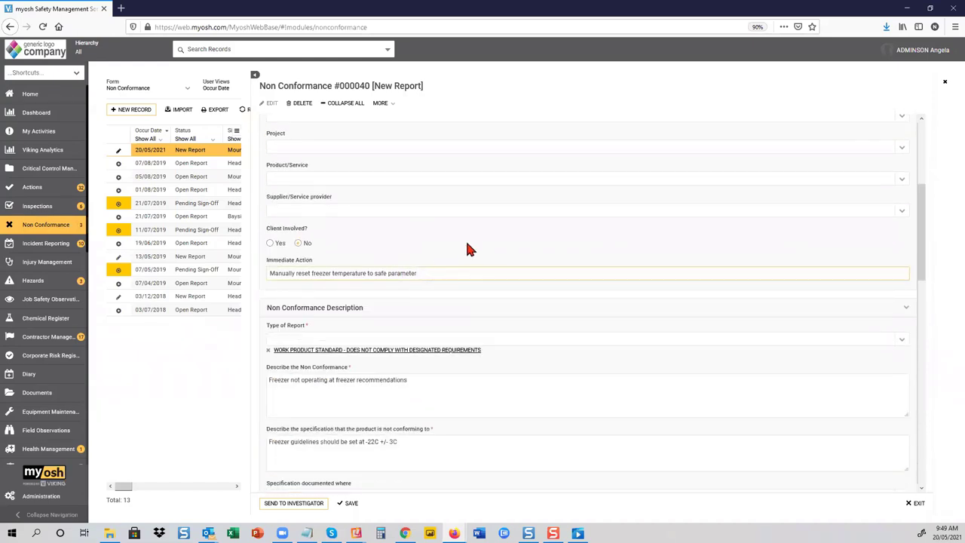
pyautogui.scroll(-2, 468, 248)
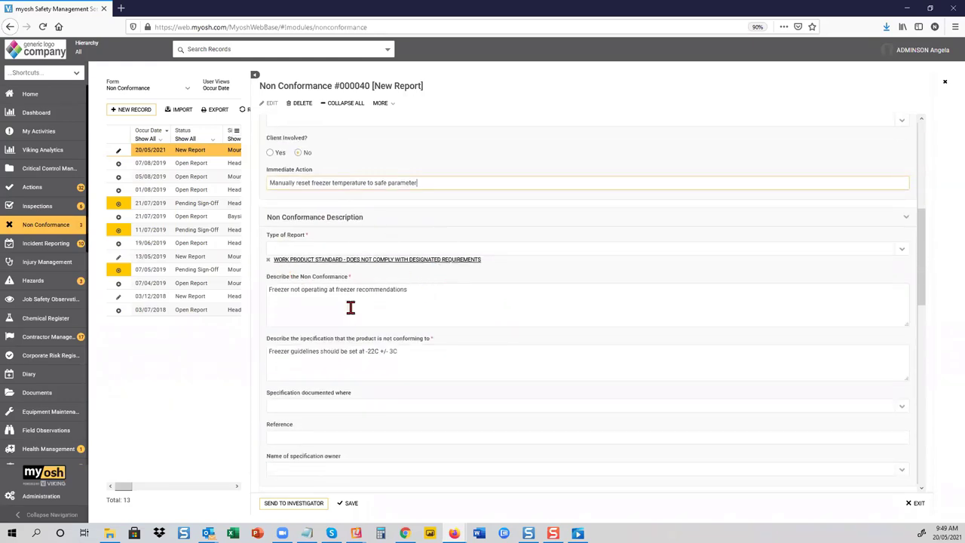
pyautogui.scroll(-1, 408, 294)
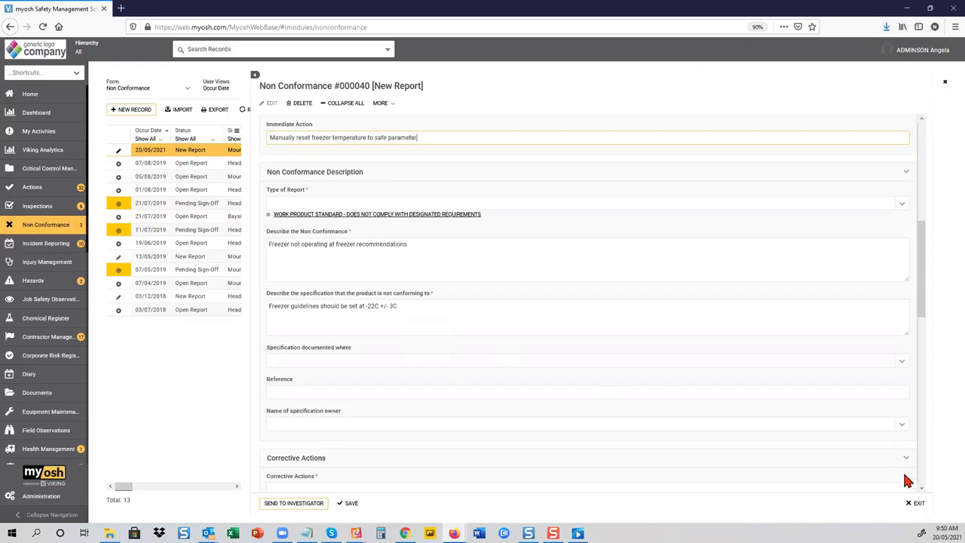
pyautogui.click(917, 505)
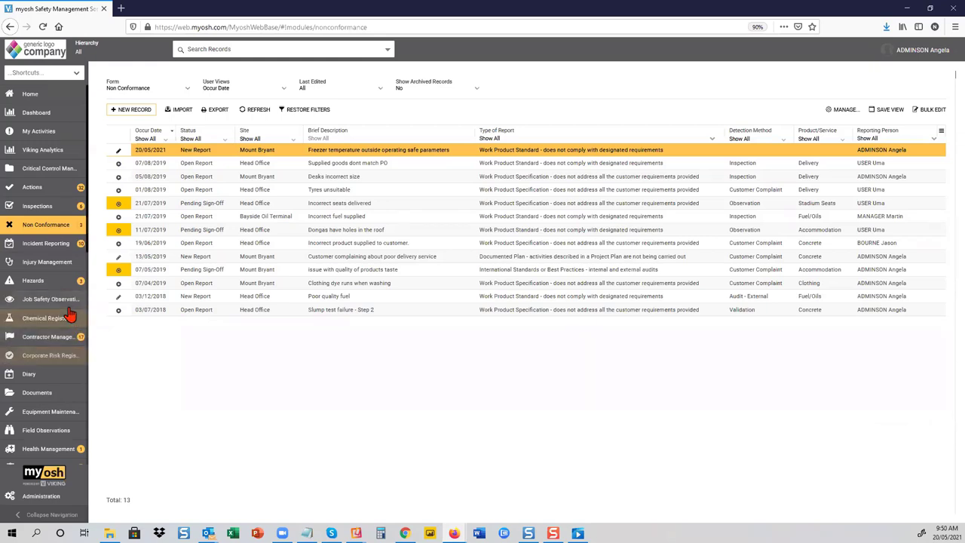
# Step: Open the Tyre and Rim Failure critical risk assessment from the Critical Control Management module in edit mode
pyautogui.click(44, 176)
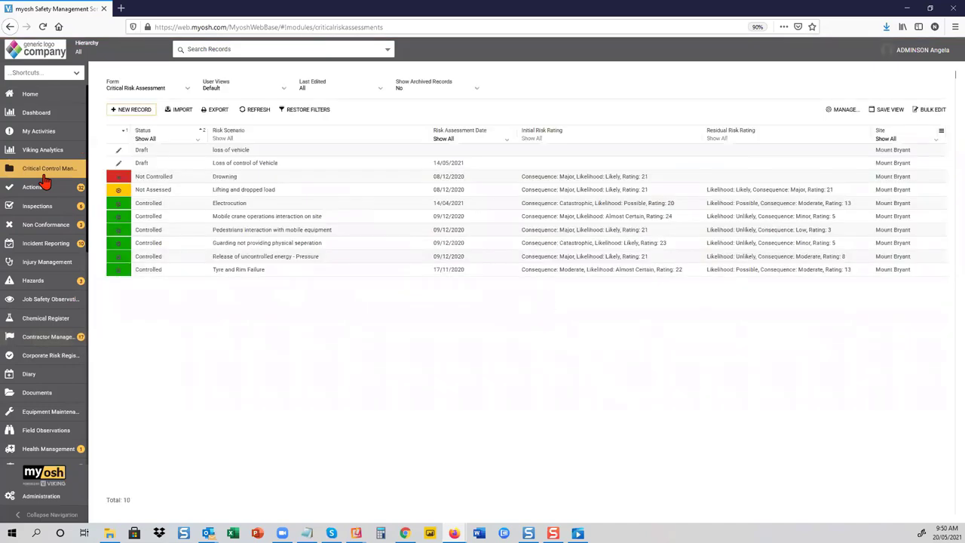
pyautogui.click(252, 276)
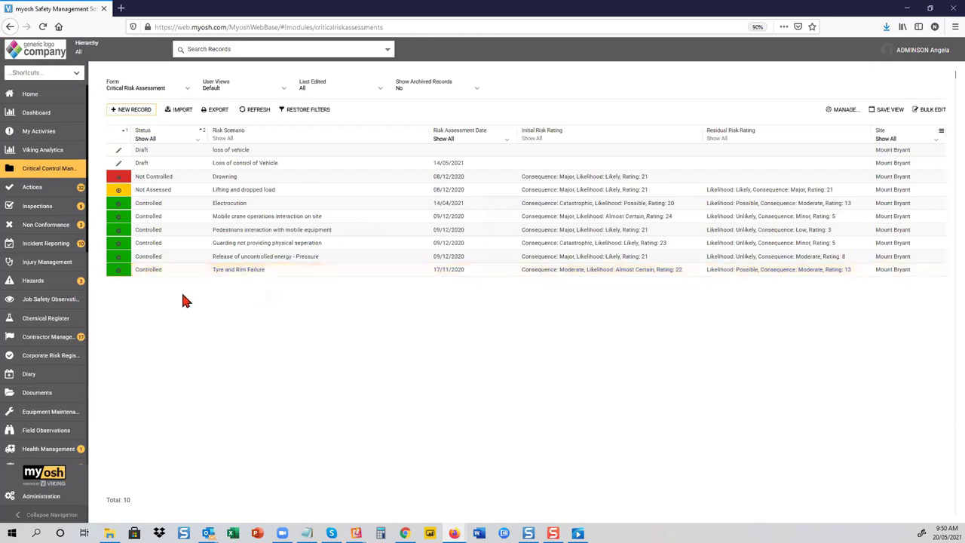
pyautogui.click(242, 279)
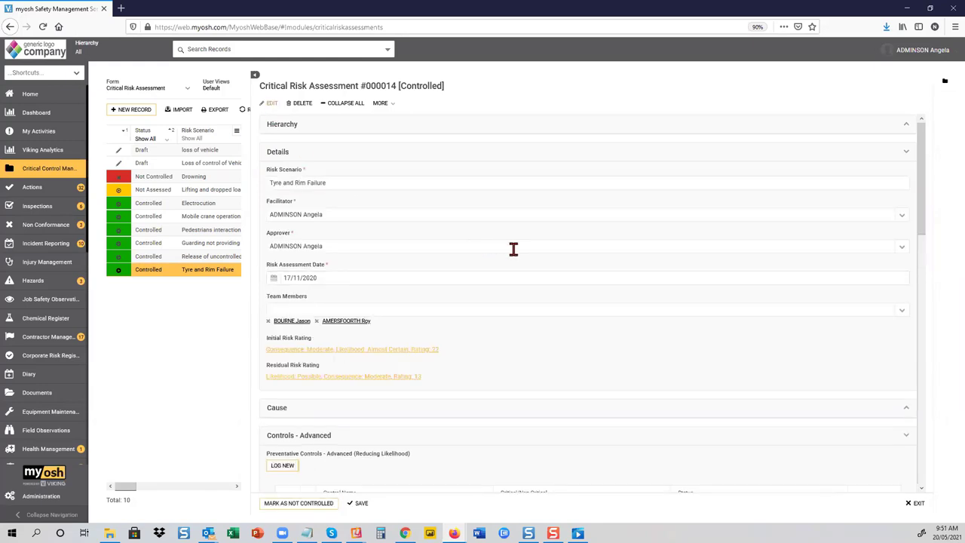
# Step: Open the preventative control "Torque settings on wheel nuts as per OEM specs" and examine its Functionality and Availability sections
pyautogui.scroll(-3, 514, 249)
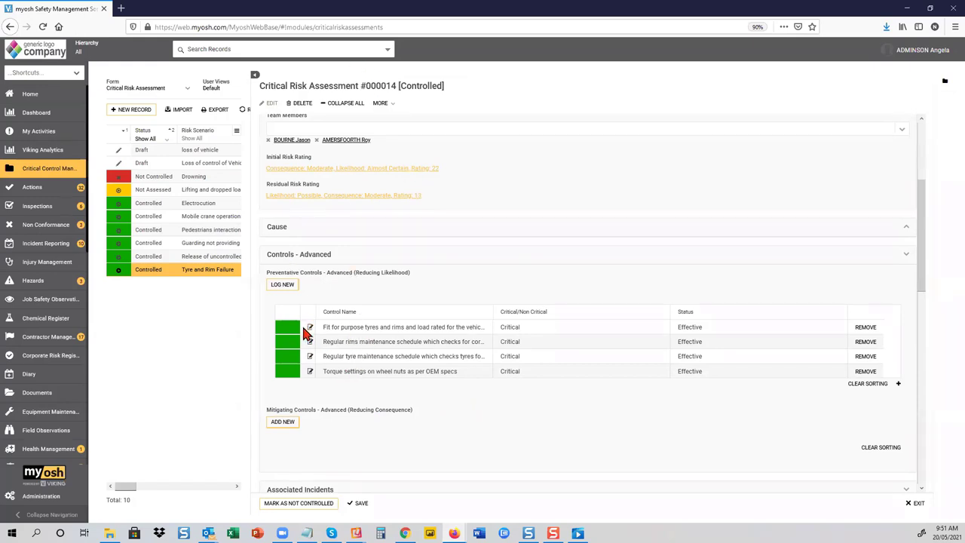
pyautogui.click(352, 374)
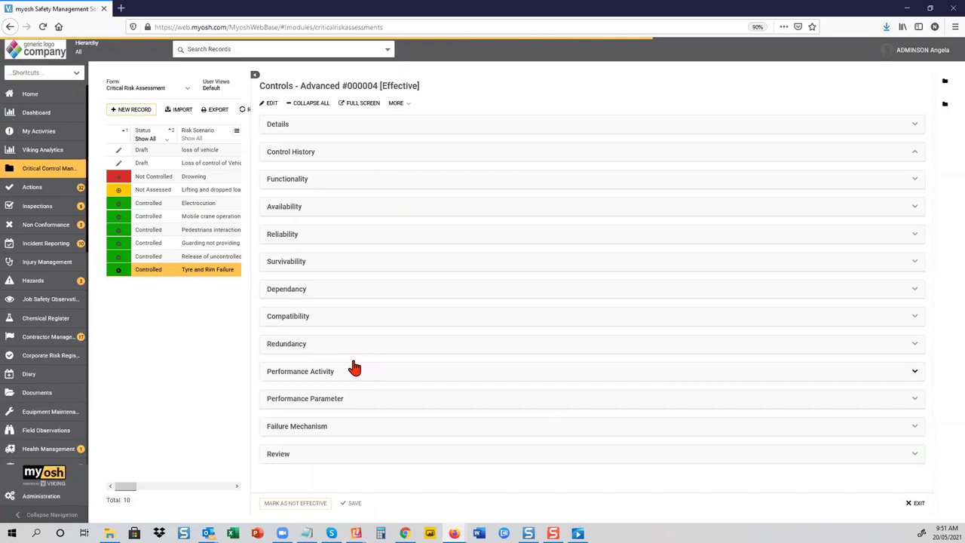
pyautogui.scroll(-1, 359, 339)
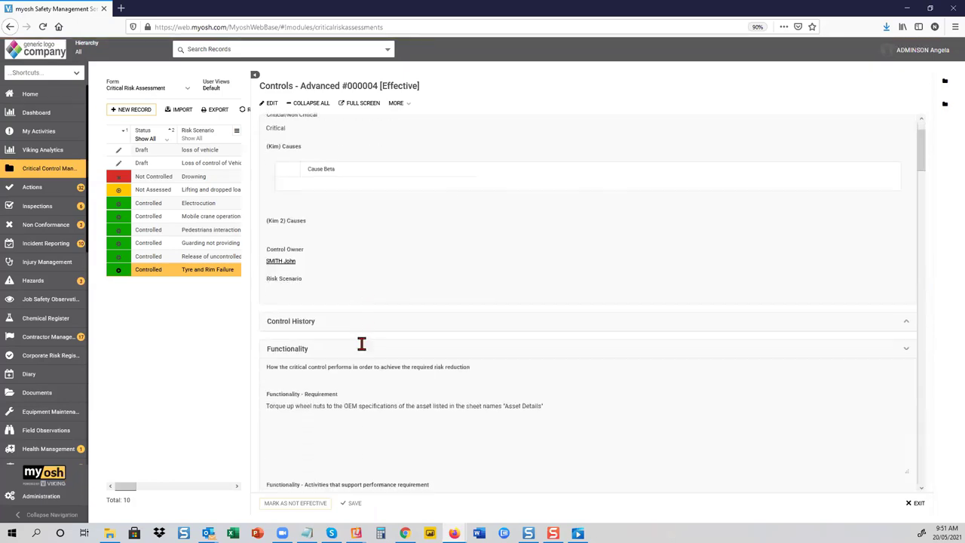
pyautogui.scroll(-3, 361, 343)
pyautogui.scroll(-1, 355, 293)
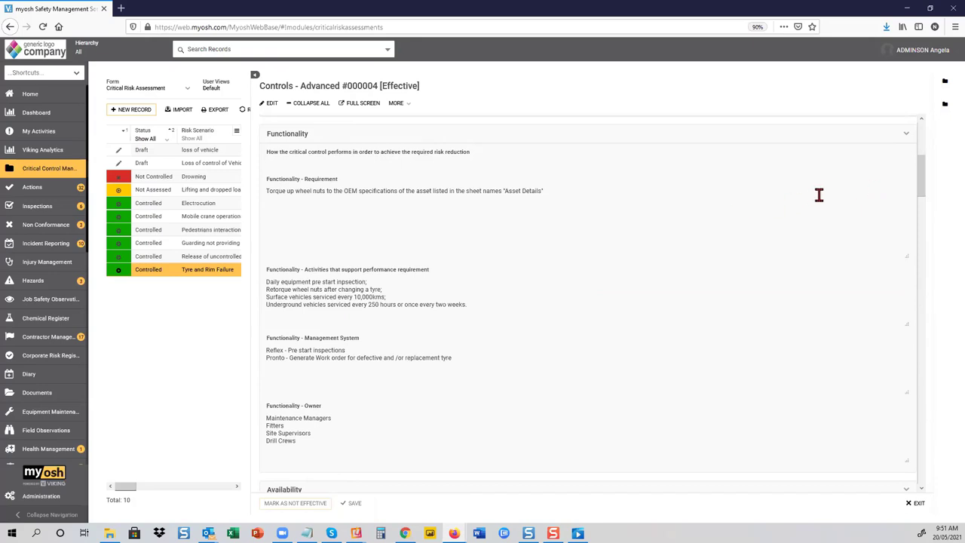
pyautogui.scroll(-2, 819, 196)
pyautogui.scroll(-1, 735, 235)
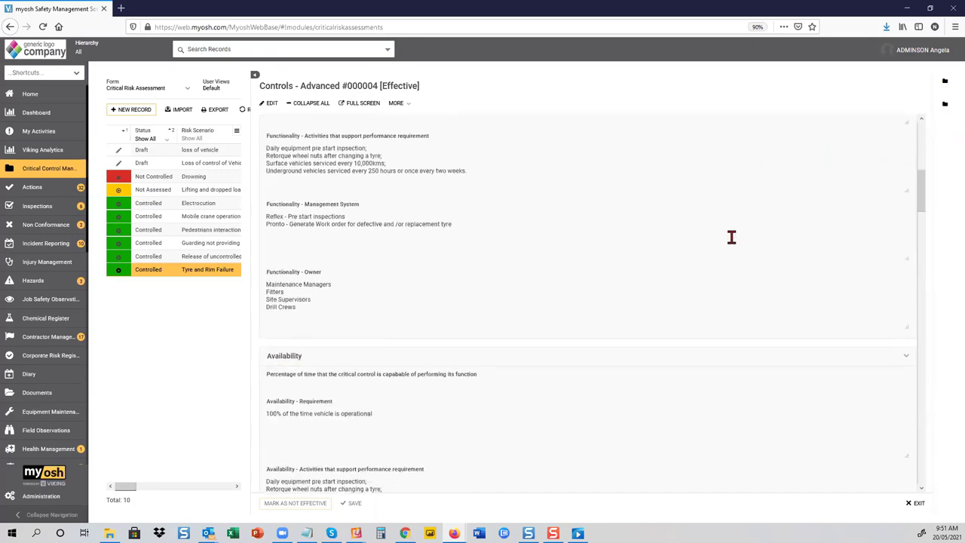
pyautogui.scroll(-1, 724, 240)
pyautogui.scroll(-1, 611, 270)
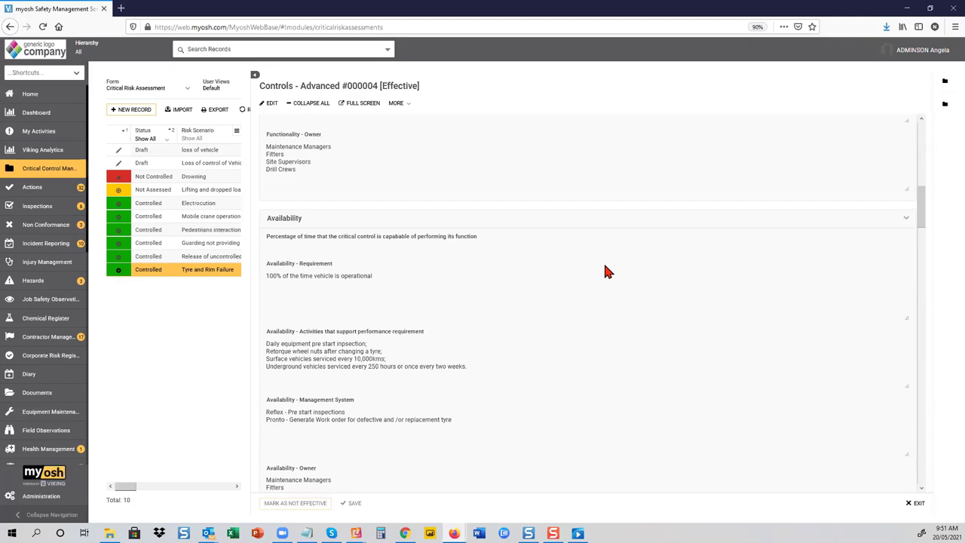
# Step: Exit the control and risk assessment, and open the 26/03/2021 Light Vehicle Inspection from the Inspections module in edit mode
pyautogui.click(919, 510)
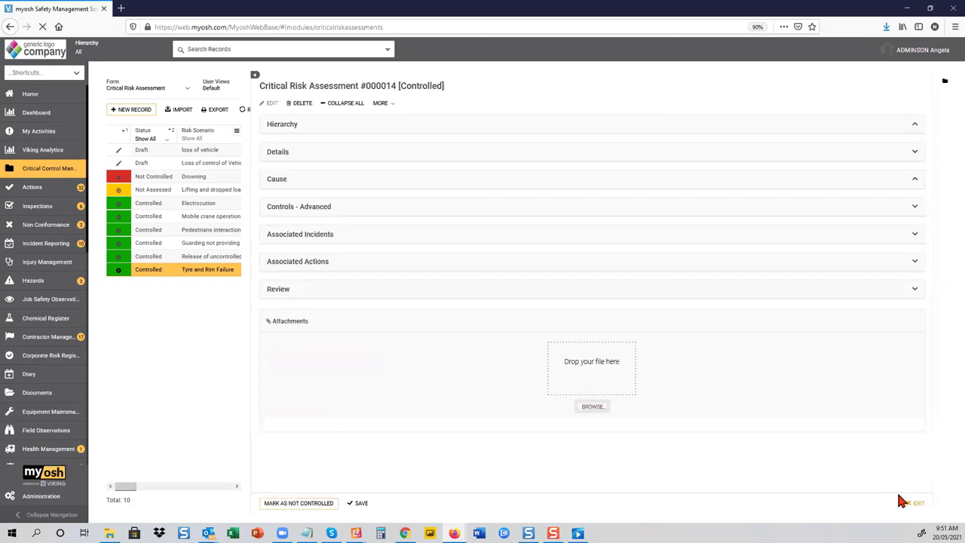
pyautogui.click(913, 505)
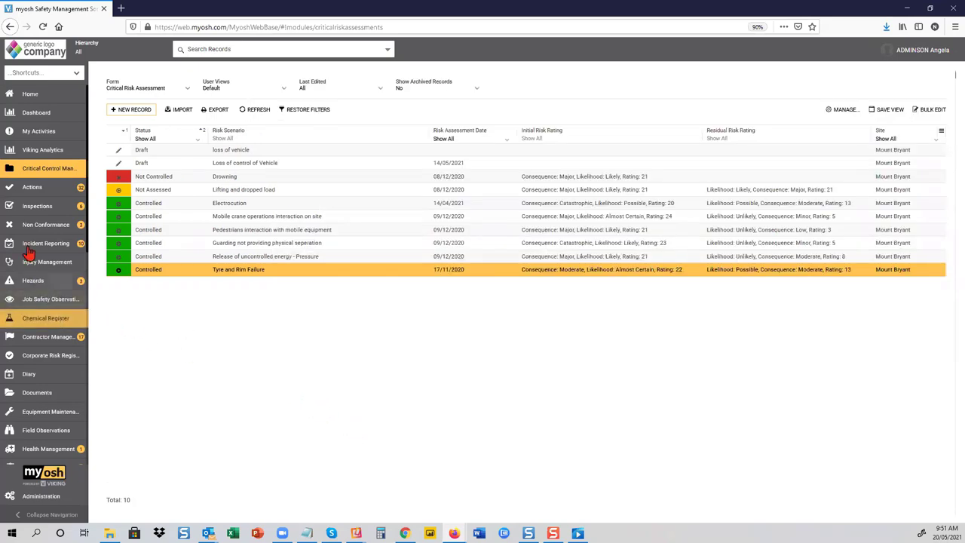
pyautogui.click(20, 213)
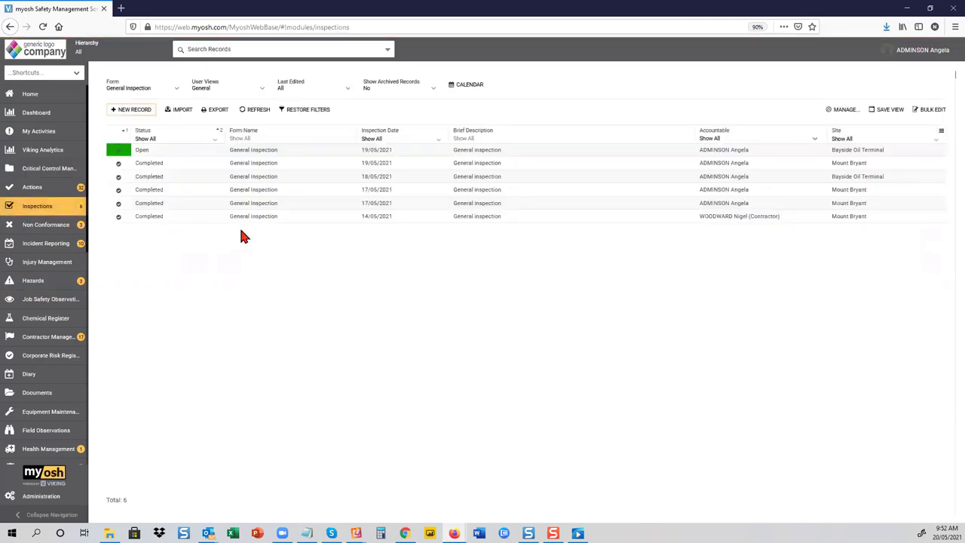
pyautogui.click(177, 89)
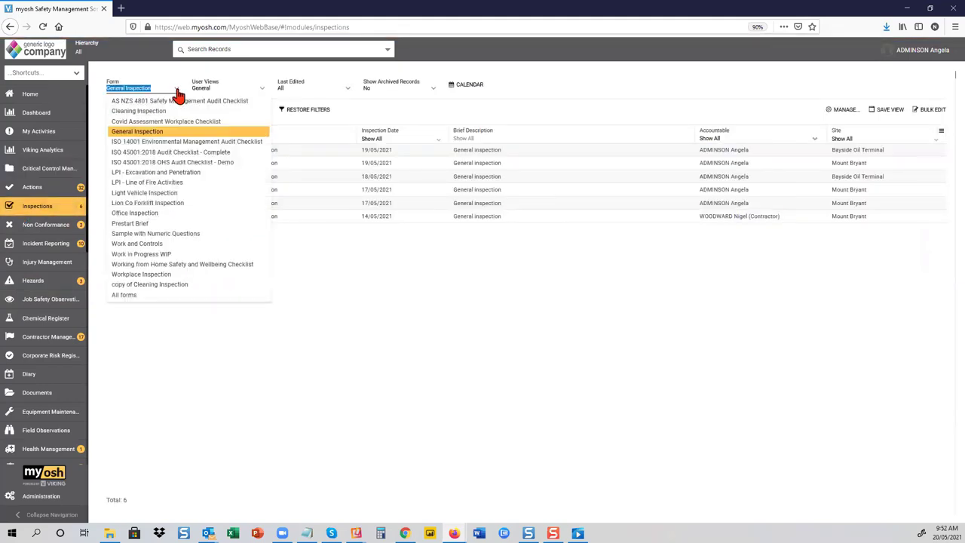
pyautogui.click(158, 193)
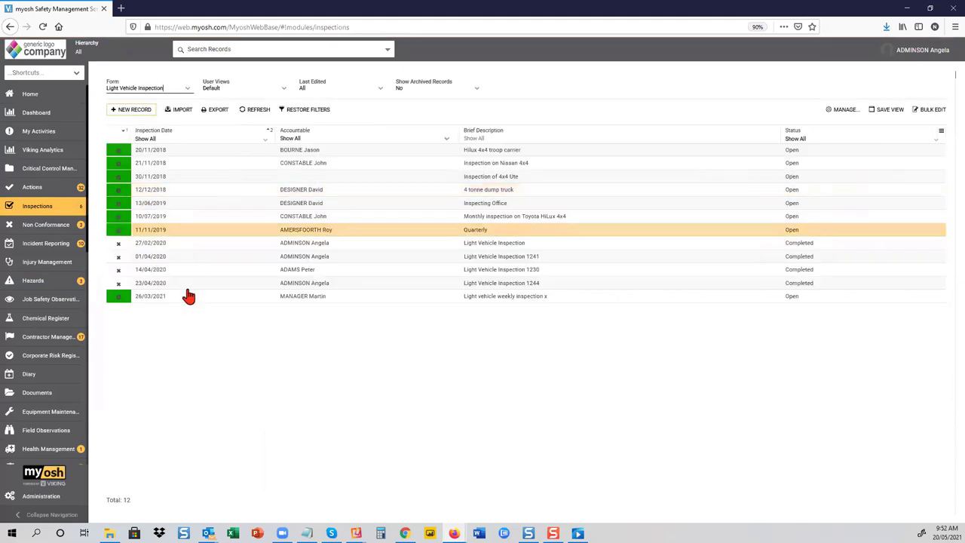
pyautogui.click(176, 308)
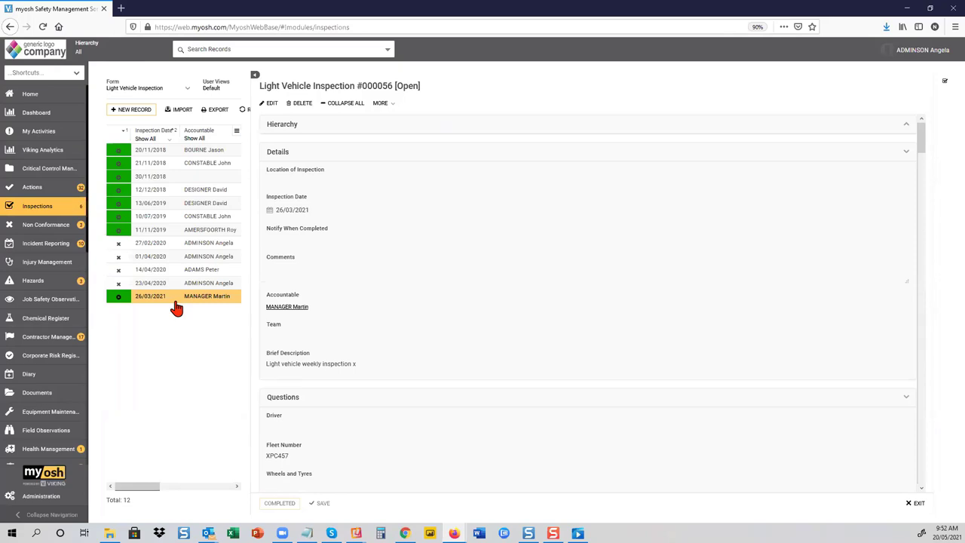
pyautogui.click(268, 105)
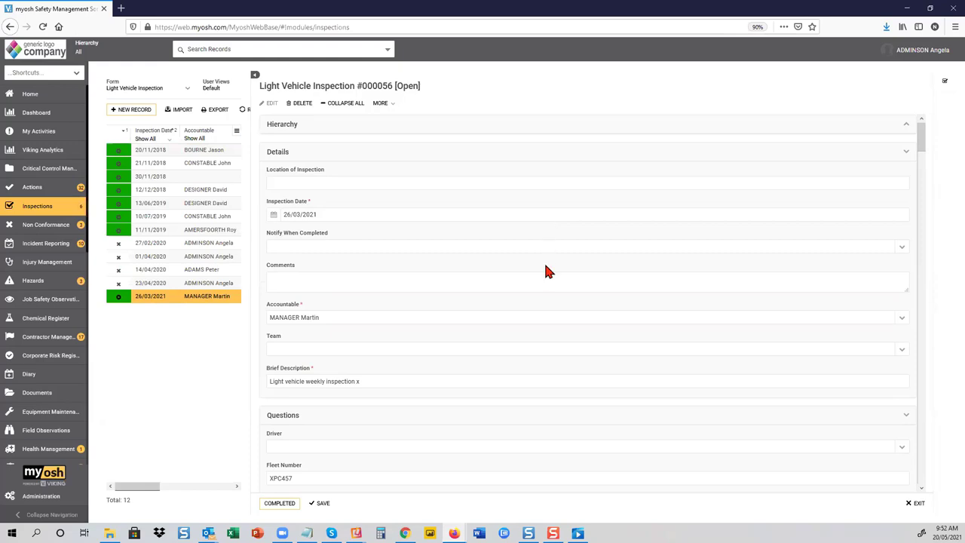
# Step: Review the wheel nut indicator question answered No and mark the light vehicle inspection as completed, confirming the status change
pyautogui.scroll(-3, 544, 260)
pyautogui.scroll(-1, 545, 272)
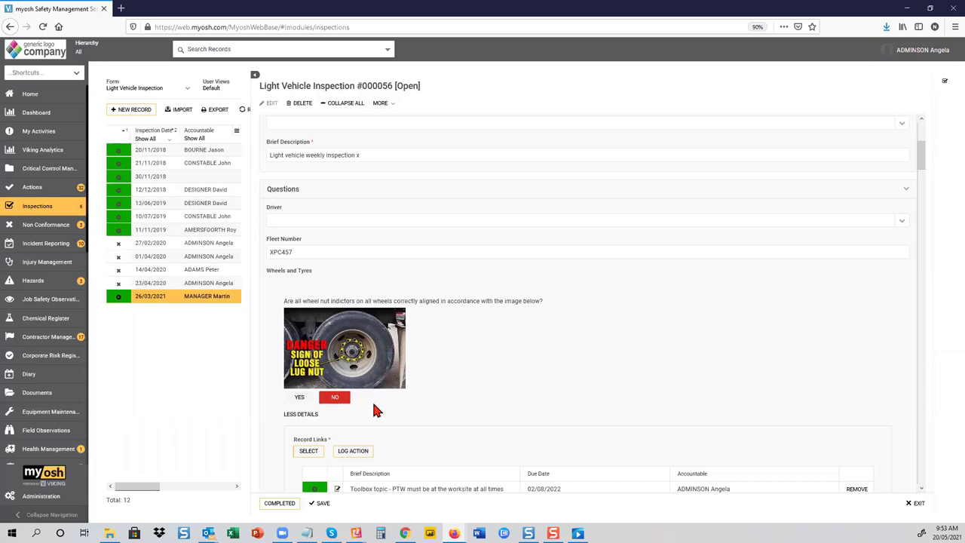
pyautogui.click(285, 505)
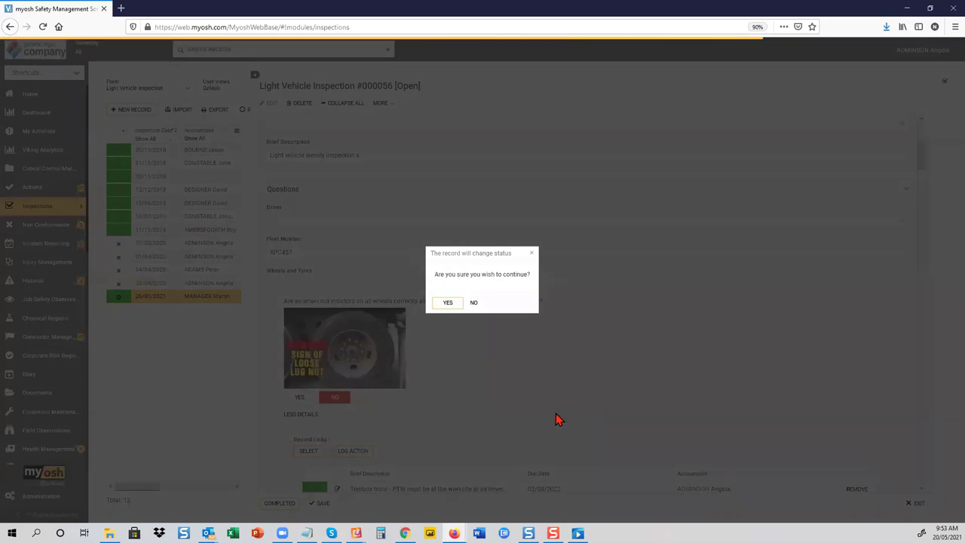
pyautogui.press('Return')
# Step: Reopen the Tyre and Rim Failure critical risk assessment from the Critical Control Management module in edit mode
pyautogui.click(36, 173)
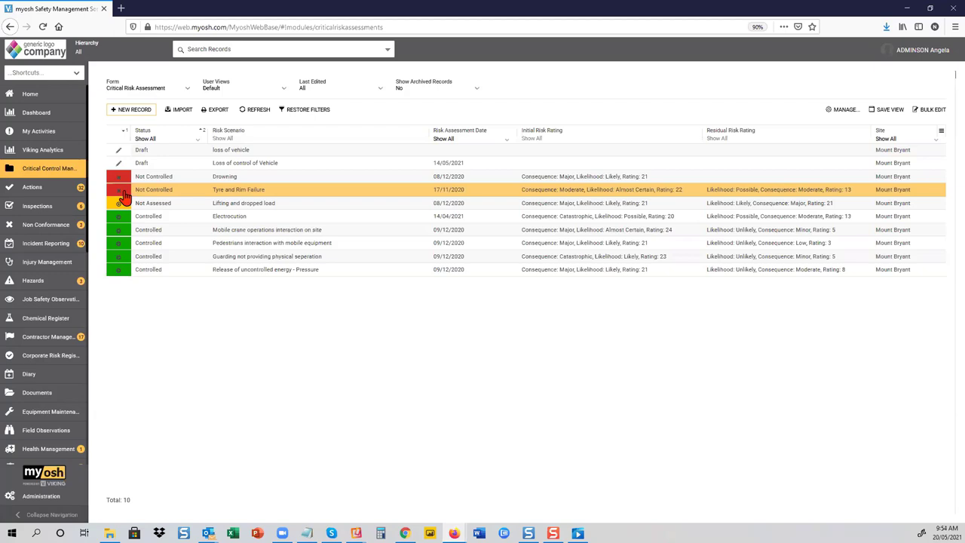
pyautogui.click(243, 198)
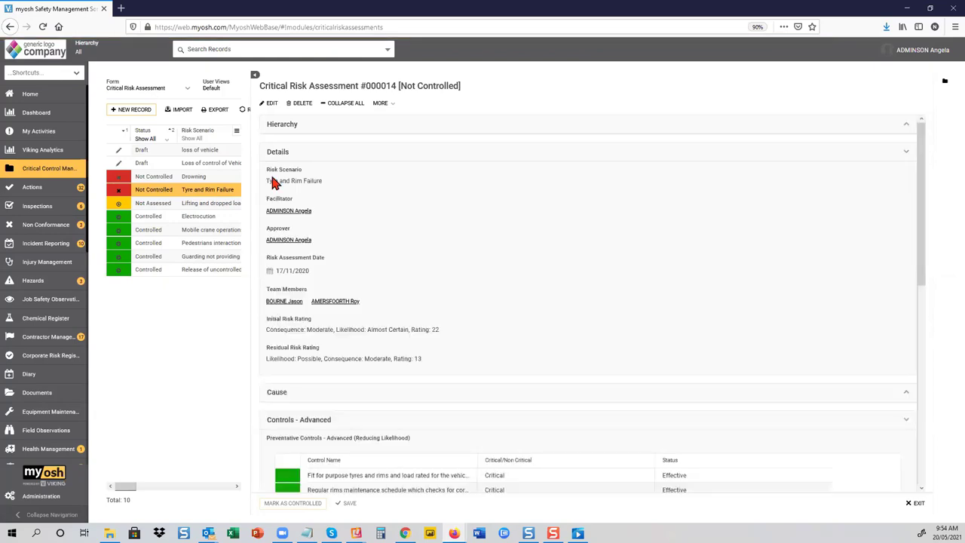
pyautogui.click(270, 103)
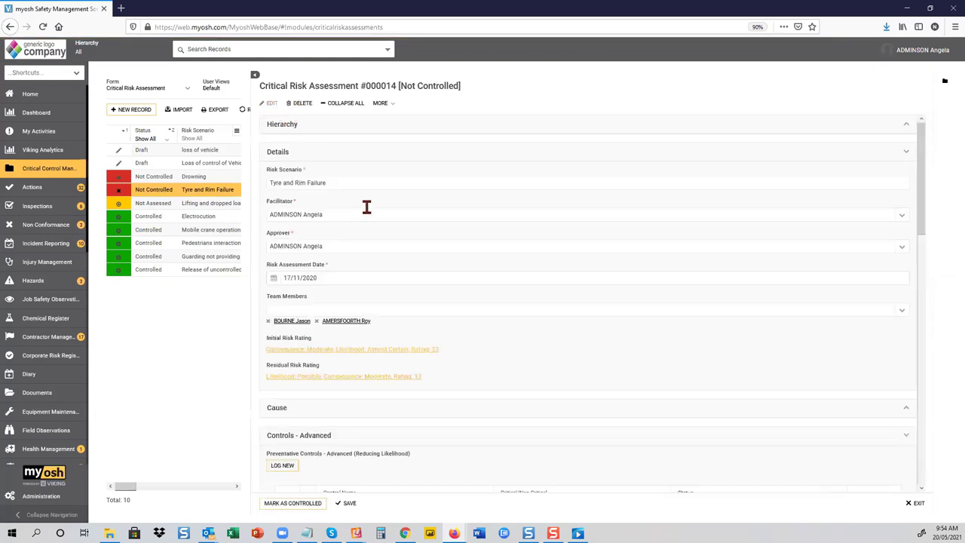
# Step: Examine the Control History of the preventative control "Torque settings on wheel nuts as per OEM specs" and exit both records
pyautogui.scroll(-3, 410, 211)
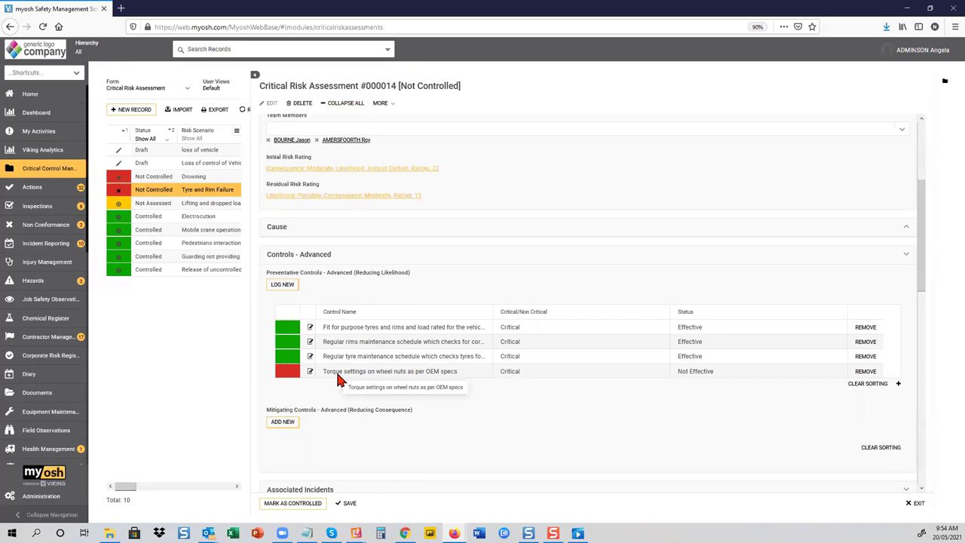
pyautogui.click(338, 377)
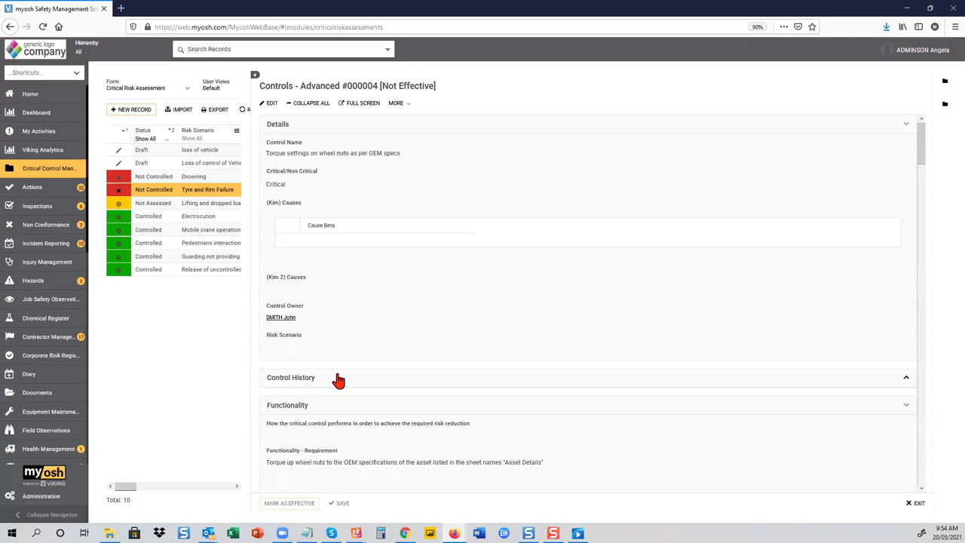
pyautogui.scroll(-5, 355, 349)
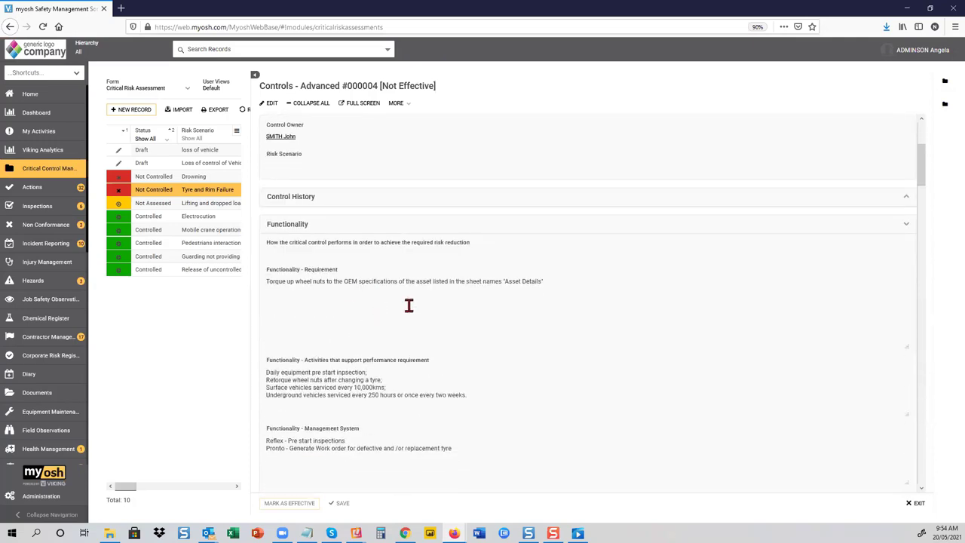
pyautogui.click(904, 204)
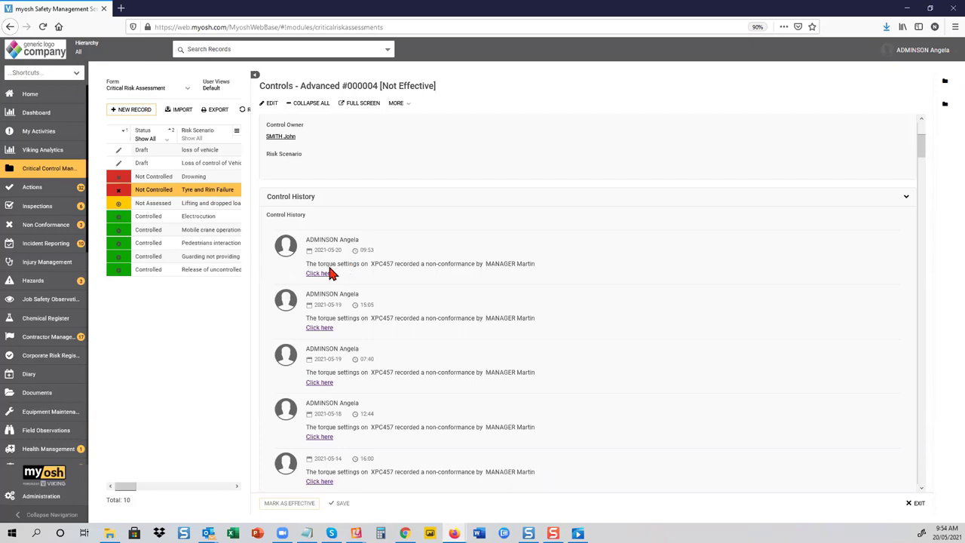
pyautogui.click(915, 506)
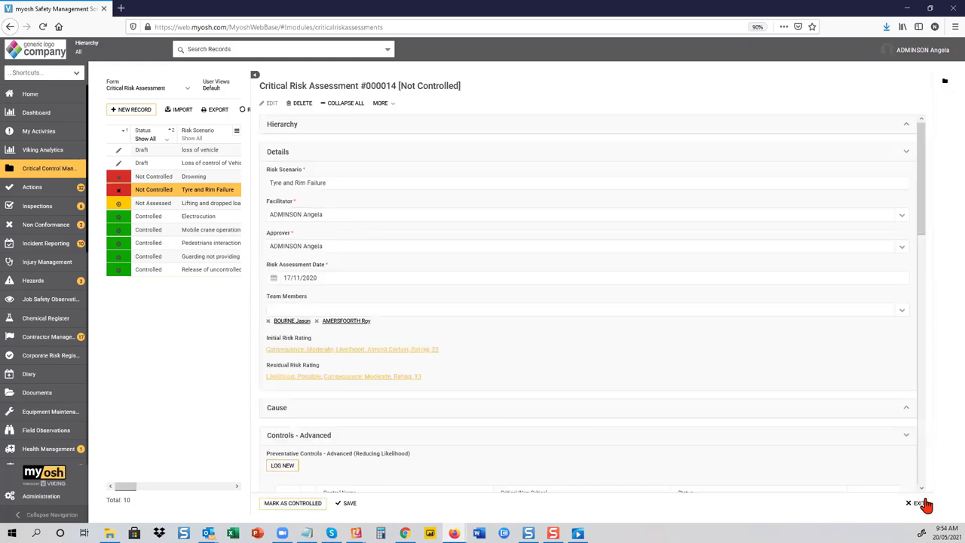
pyautogui.click(924, 505)
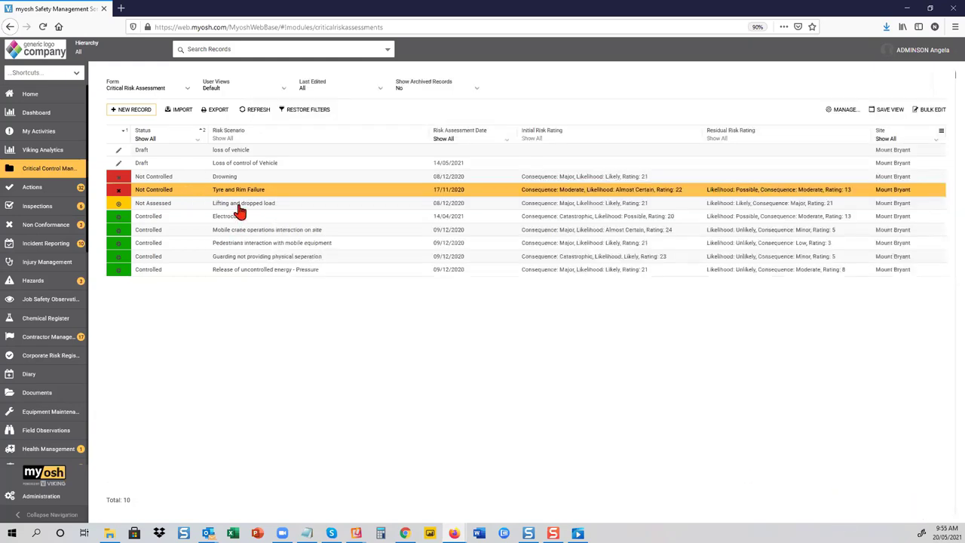
# Step: Filter the Critical Control Verification Dashboard form's records to control names containing "pressure" with a Fail result
pyautogui.click(186, 94)
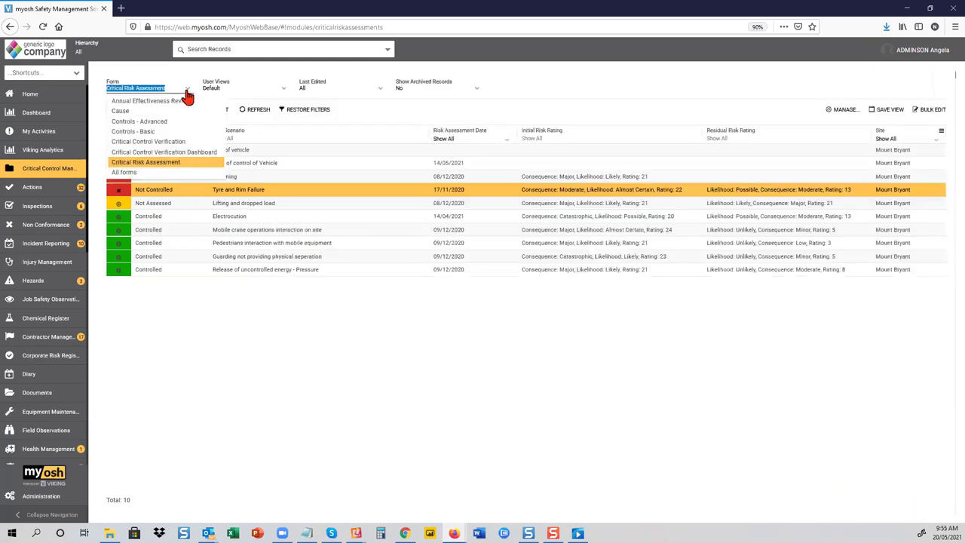
pyautogui.click(183, 153)
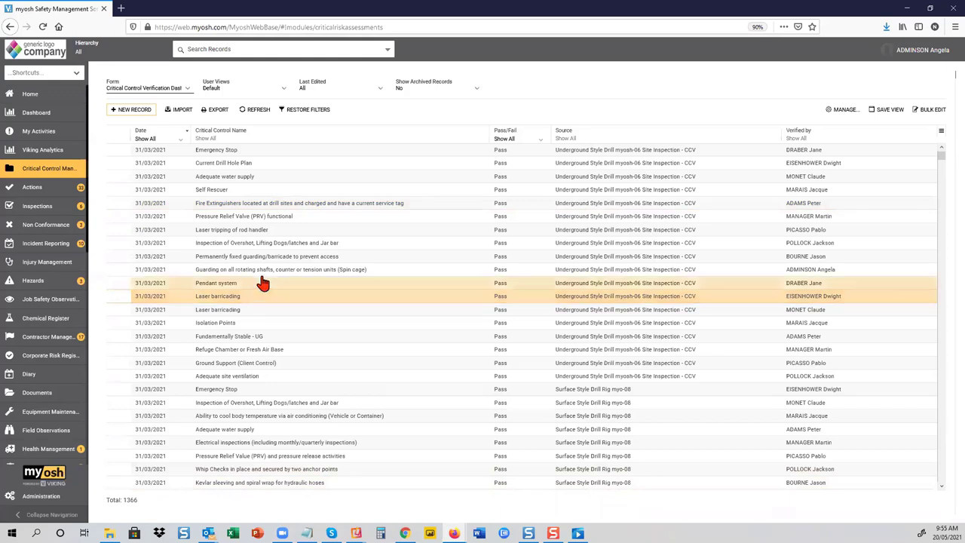
pyautogui.click(216, 139)
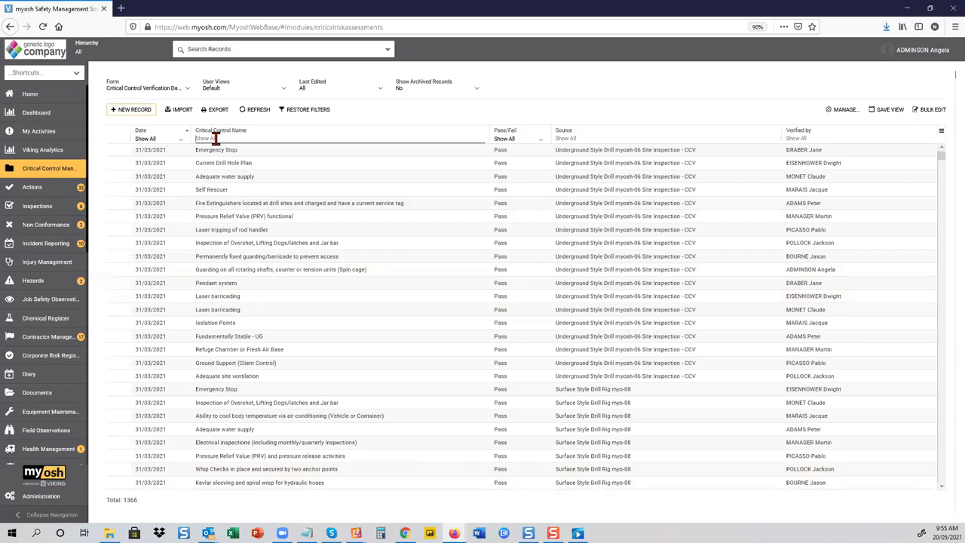
pyautogui.write('pressure')
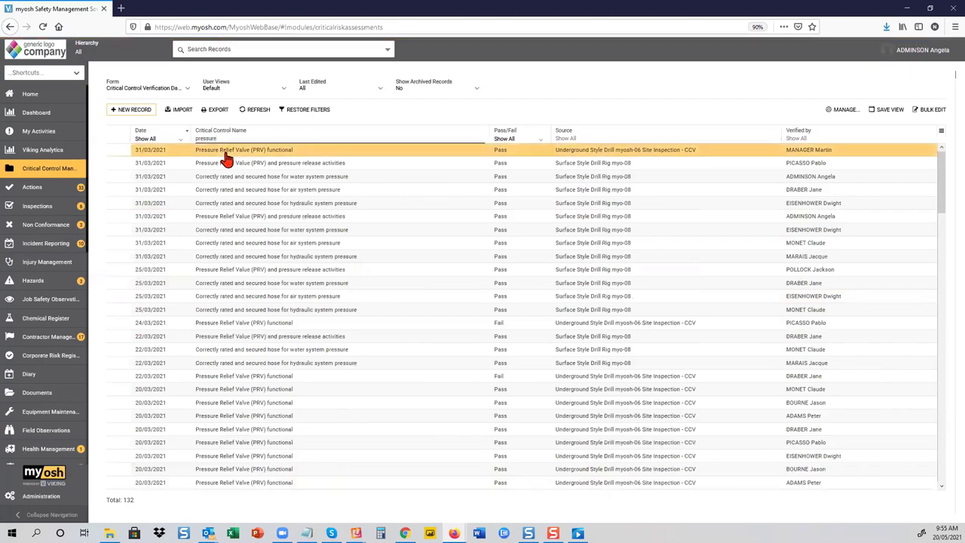
pyautogui.click(539, 140)
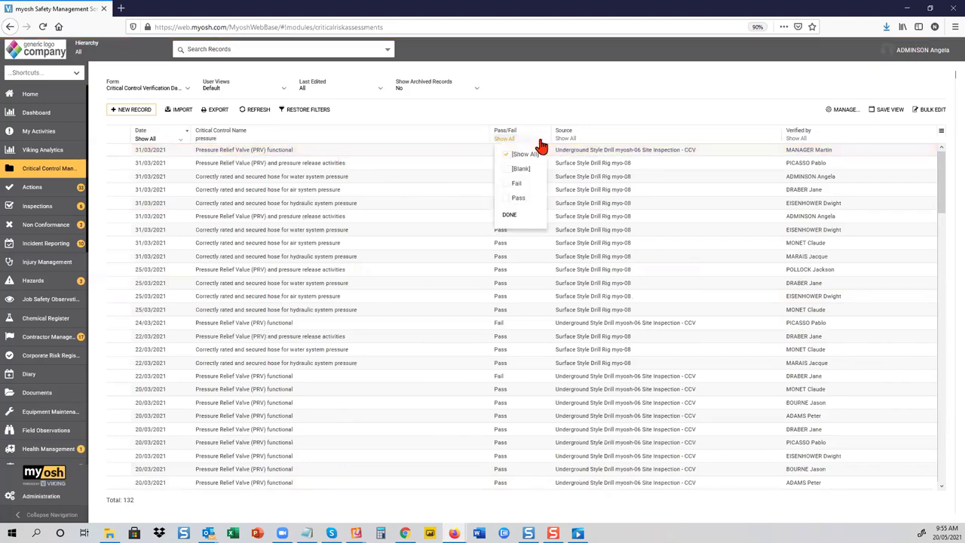
pyautogui.click(507, 184)
pyautogui.click(509, 219)
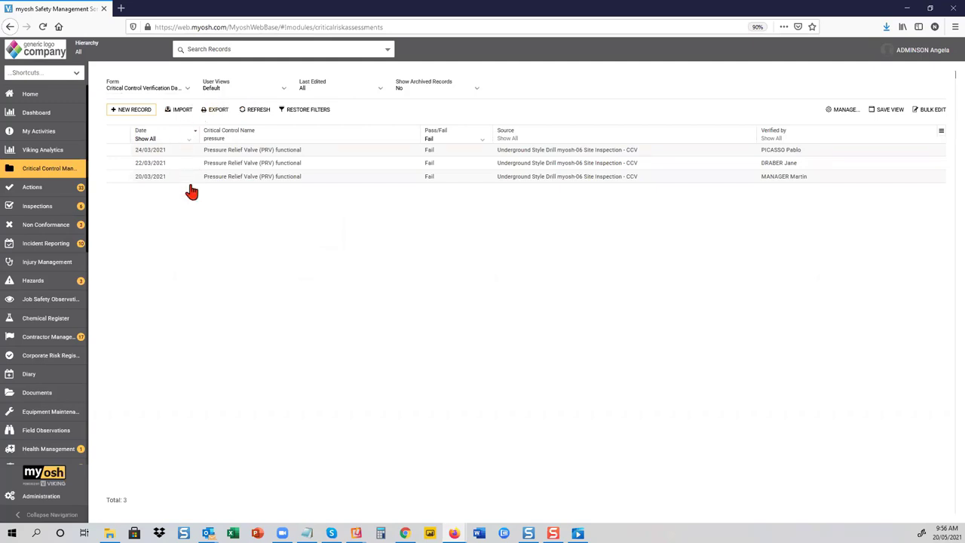
# Step: Return to the Critical Risk Assessment list, and open the "Freezer temperature outside operating safe parameters" report in the Non Conformance module
pyautogui.click(188, 91)
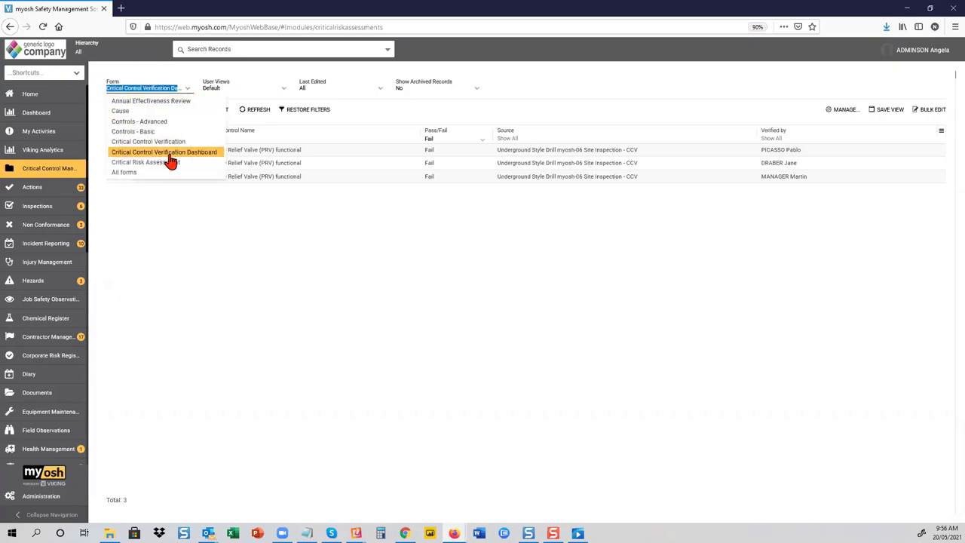
pyautogui.click(169, 162)
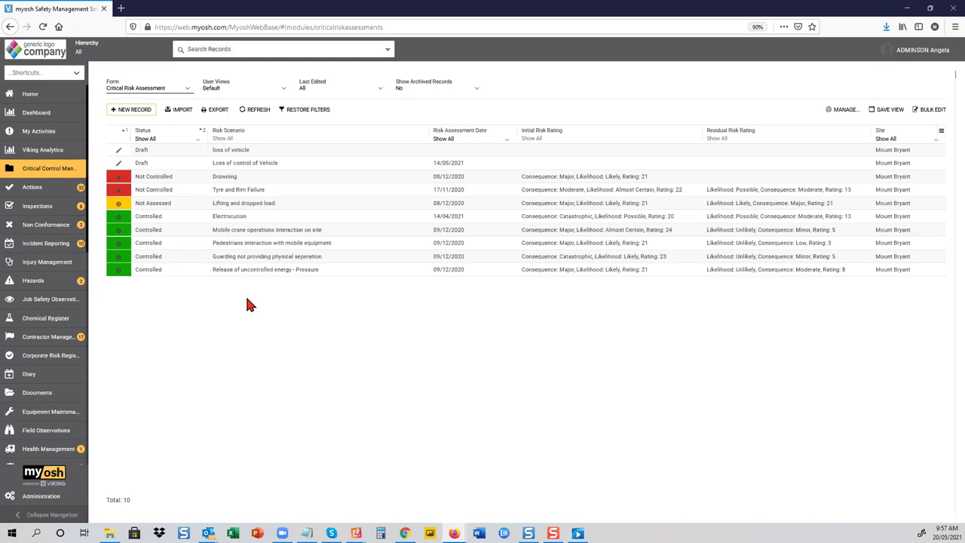
pyautogui.click(48, 231)
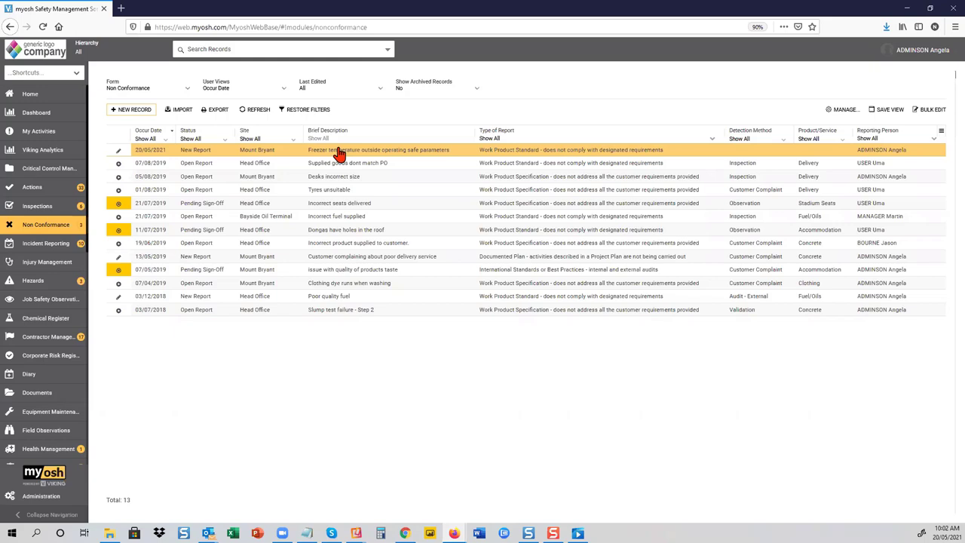
pyautogui.click(340, 153)
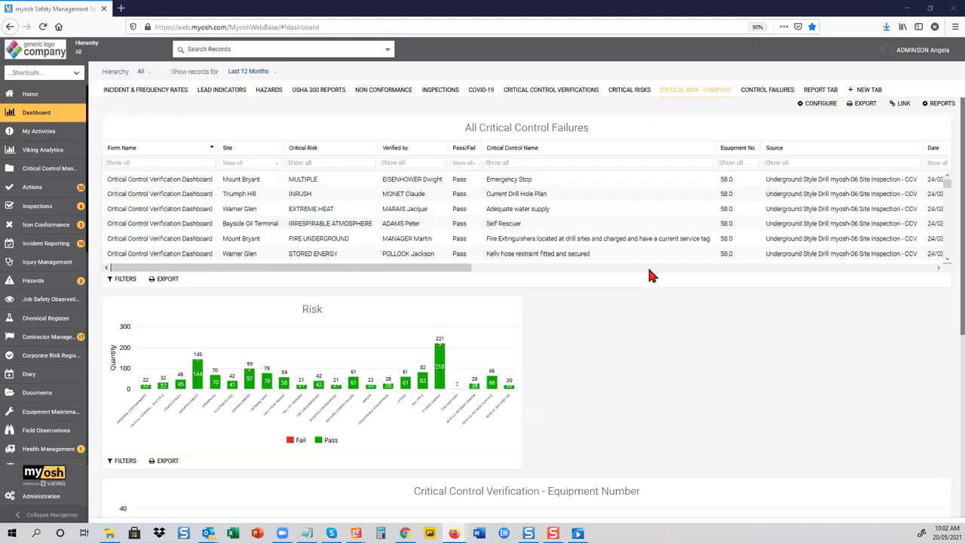
# Step: Browse the Critical Risks, Critical Risk - Company and Control Failures dashboards for the last 12 months
pyautogui.click(630, 90)
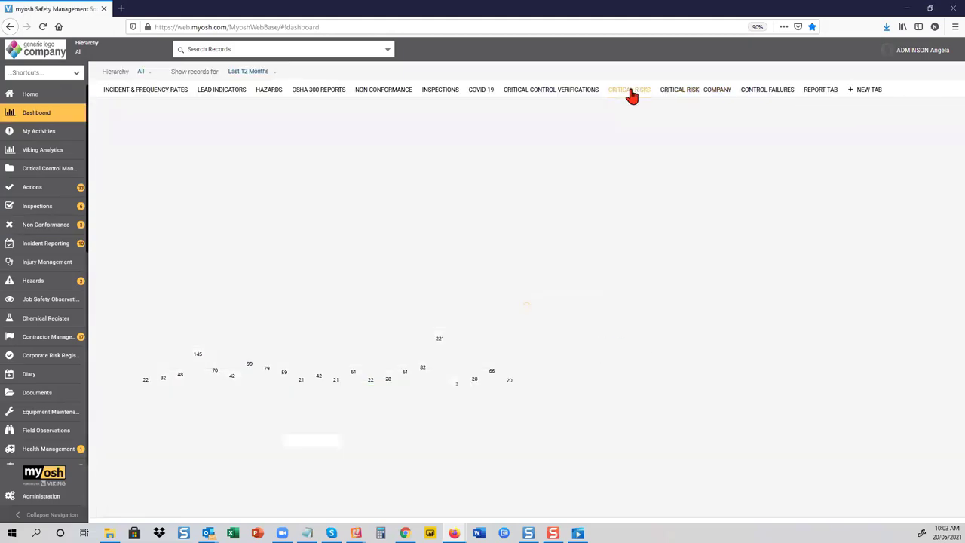
pyautogui.click(694, 91)
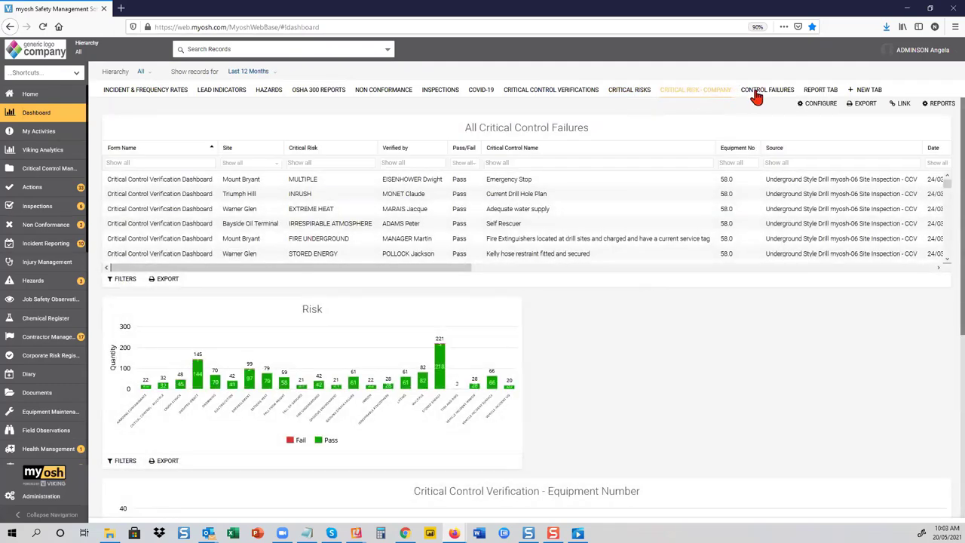
pyautogui.click(756, 94)
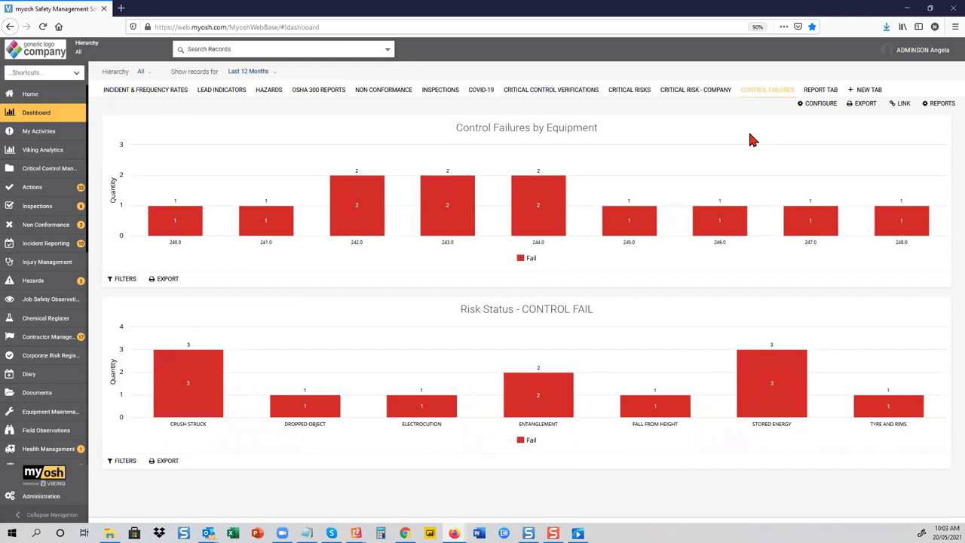
# Step: Examine the Critical Risk - Company dashboard's charts for risk, equipment number, pass/fail percentage and control status by site
pyautogui.click(690, 93)
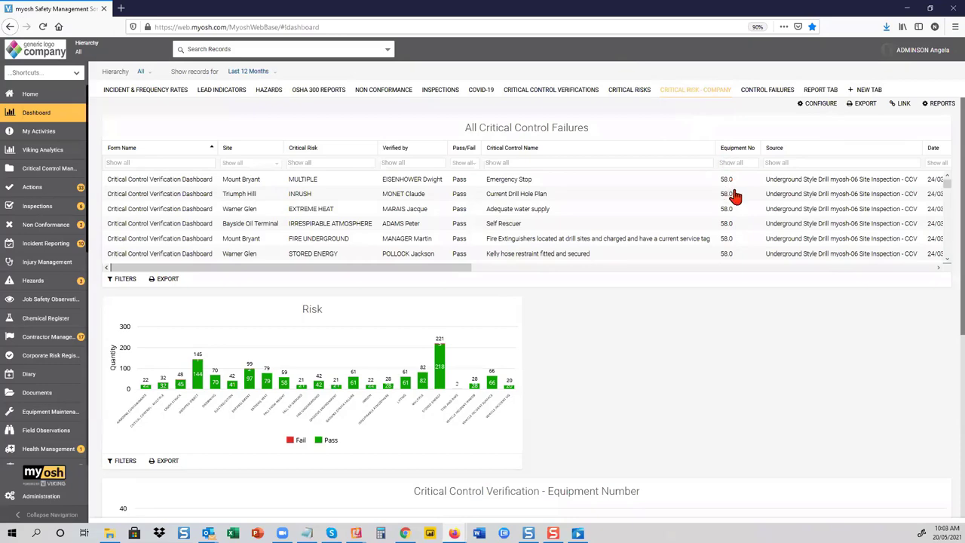
pyautogui.scroll(-1, 730, 190)
pyautogui.scroll(-1, 779, 321)
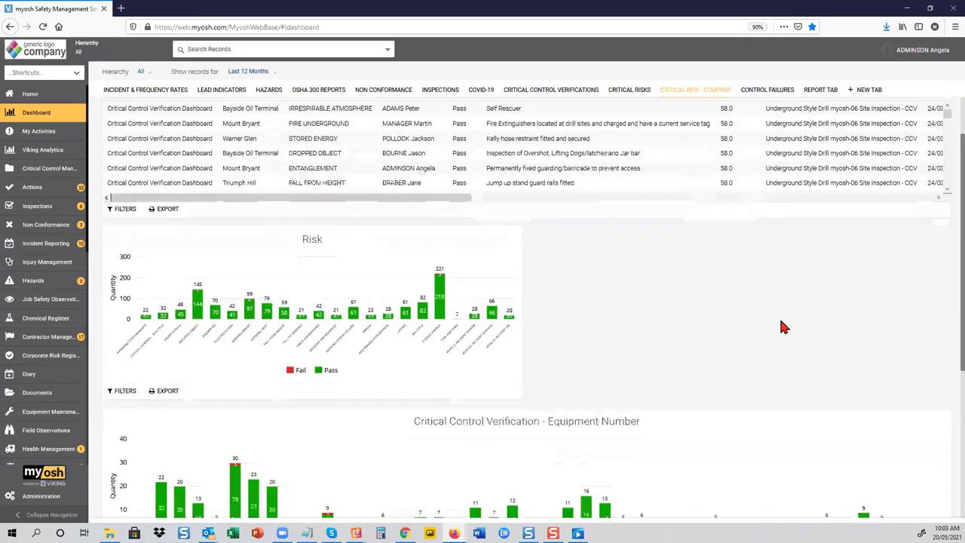
pyautogui.scroll(-2, 781, 324)
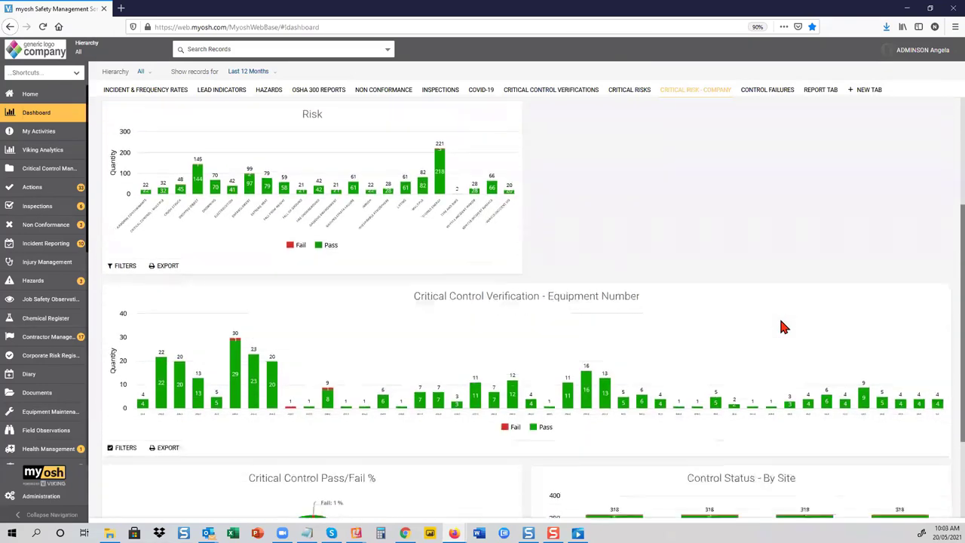
pyautogui.scroll(-2, 781, 325)
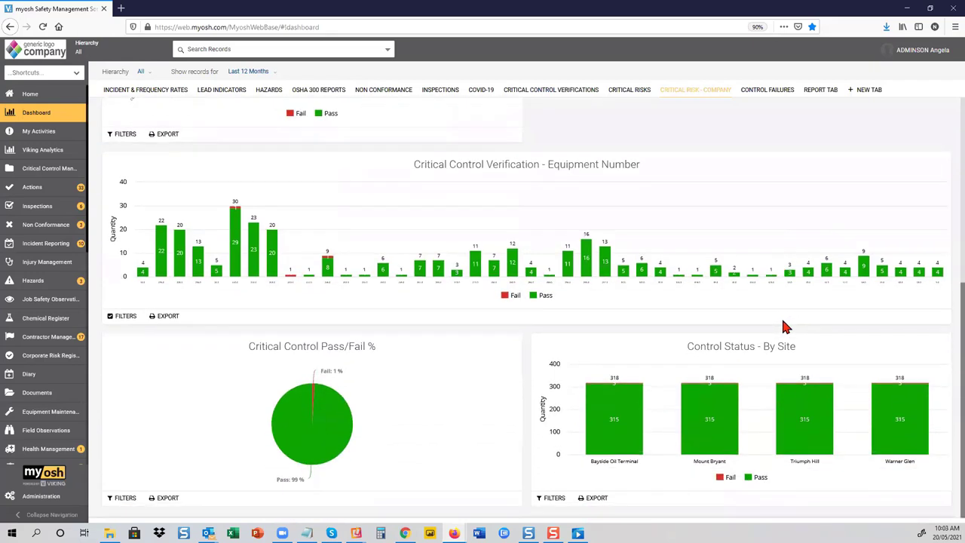